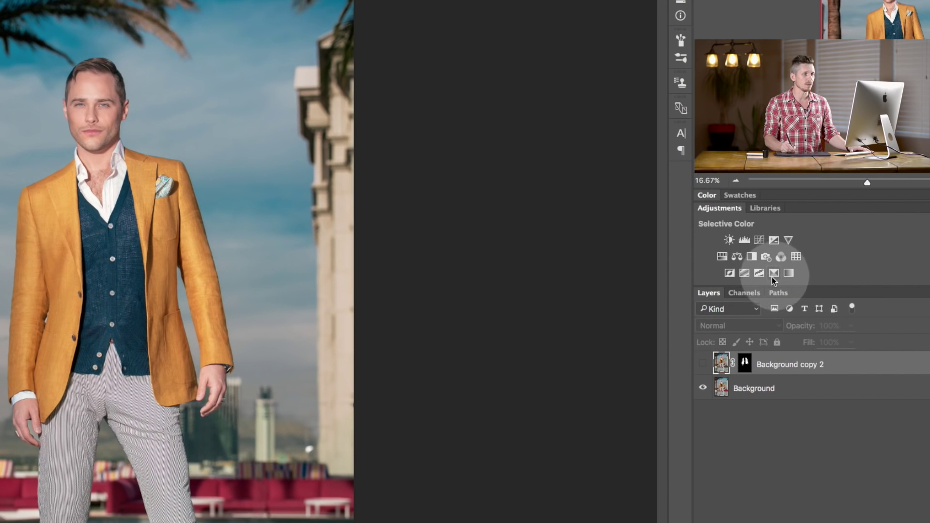
Add a Selective Color adjustment layer and target its Reds colour range
{"action": "left_click", "coordinate": [773, 273]}
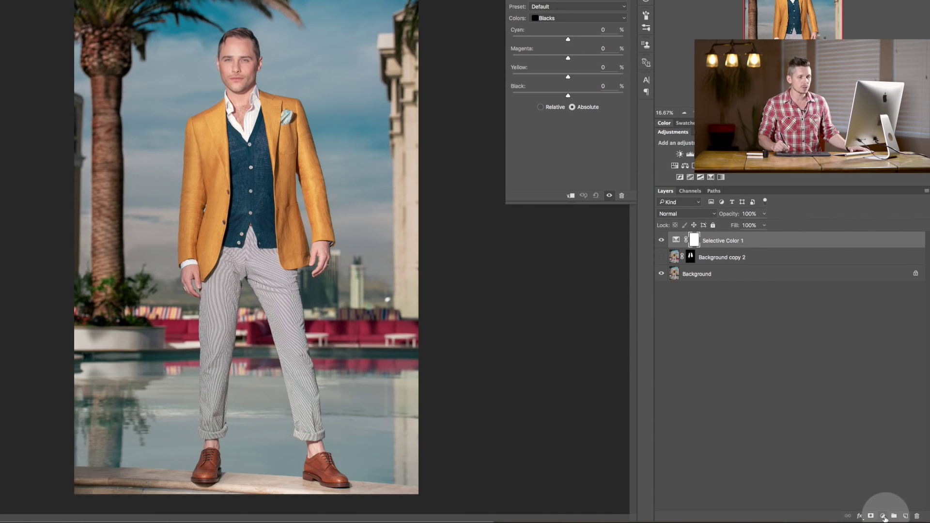
{"action": "left_click", "coordinate": [882, 516]}
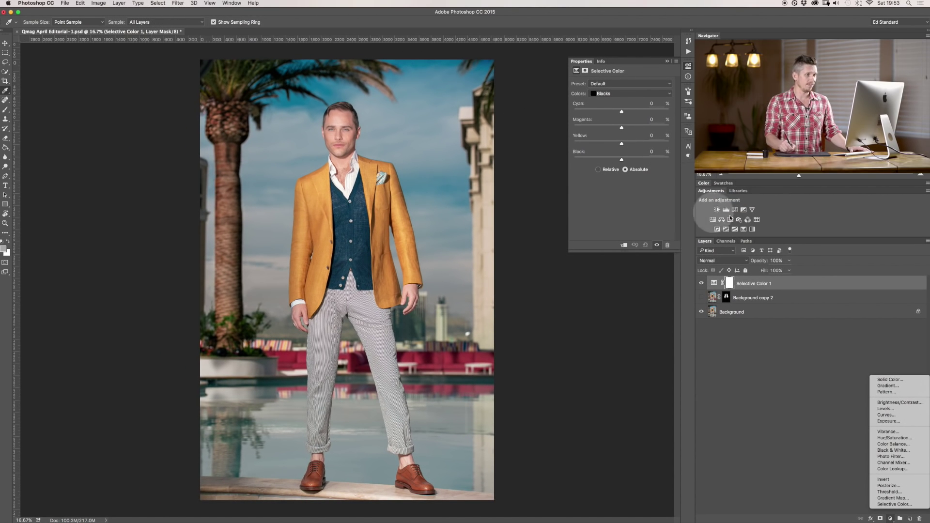
{"action": "left_click", "coordinate": [233, 3]}
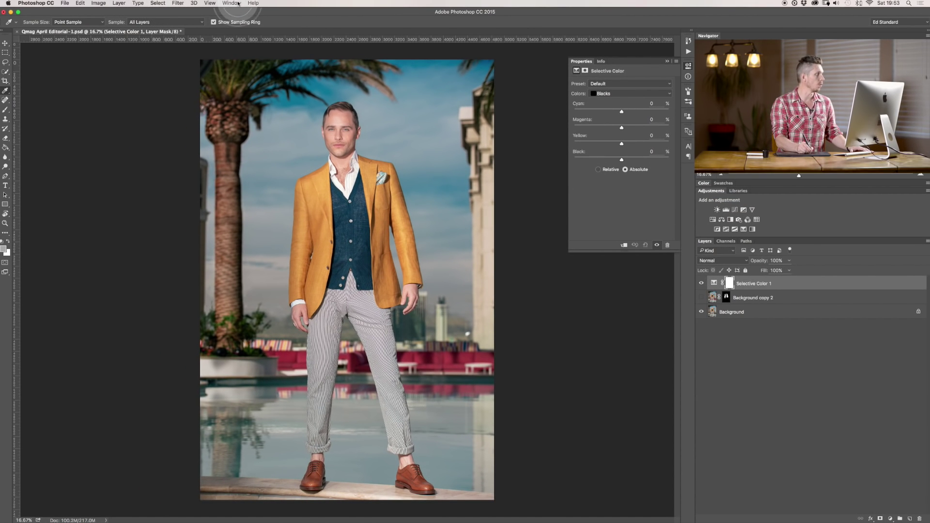
{"action": "left_click", "coordinate": [233, 3]}
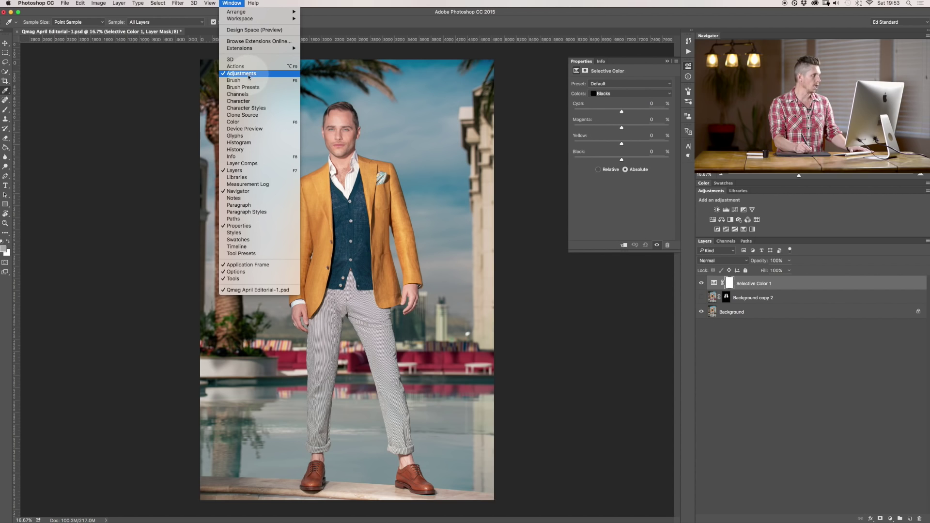
{"action": "left_click", "coordinate": [789, 343]}
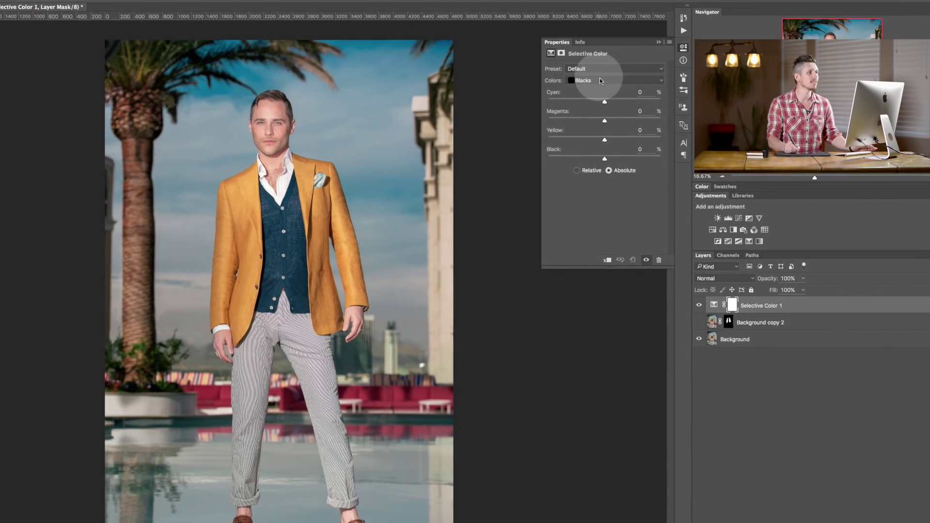
{"action": "left_click", "coordinate": [630, 93]}
{"action": "left_click", "coordinate": [589, 10]}
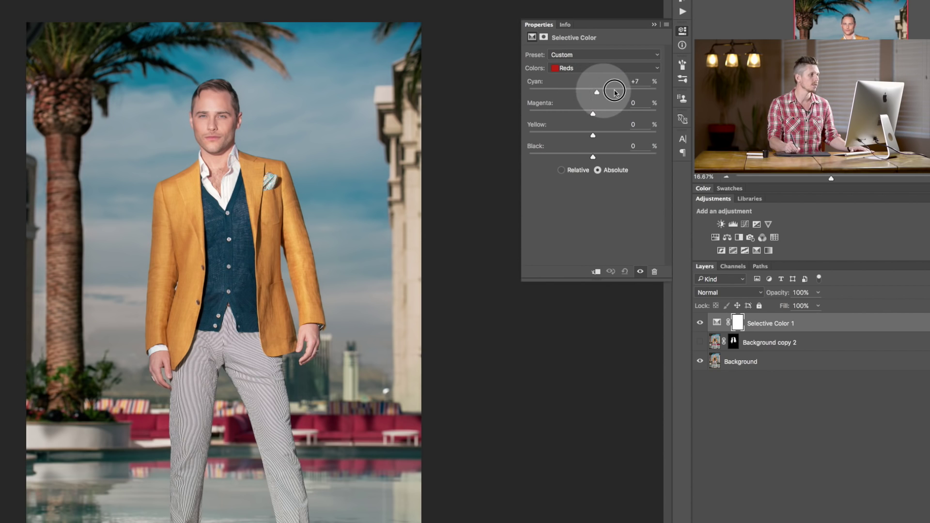
{"action": "left_click_drag", "start_coordinate": [613, 92], "coordinate": [533, 113]}
{"action": "mouse_move", "coordinate": [591, 135]}
{"action": "left_mouse_down"}
{"action": "mouse_move", "coordinate": [643, 130]}
{"action": "mouse_move", "coordinate": [509, 140]}
{"action": "mouse_move", "coordinate": [609, 135]}
{"action": "left_mouse_up"}
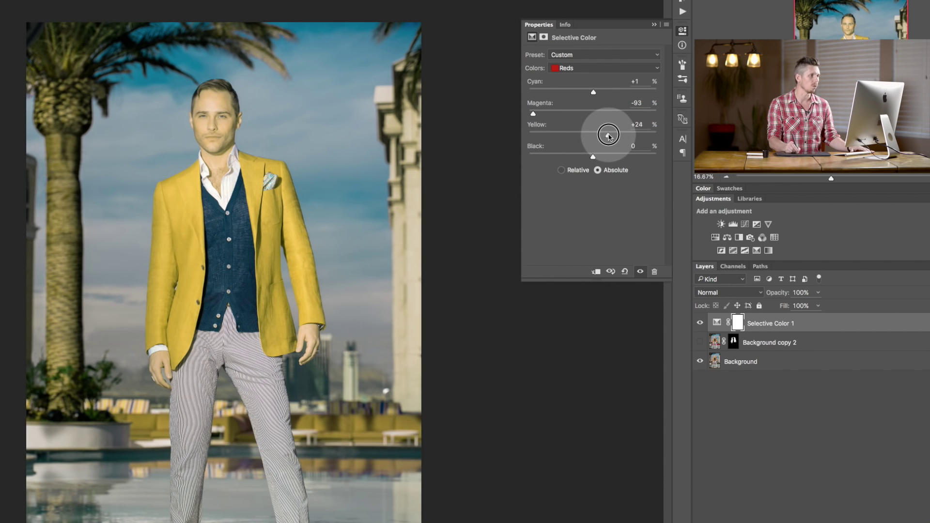
{"action": "left_click_drag", "start_coordinate": [533, 115], "coordinate": [597, 114]}
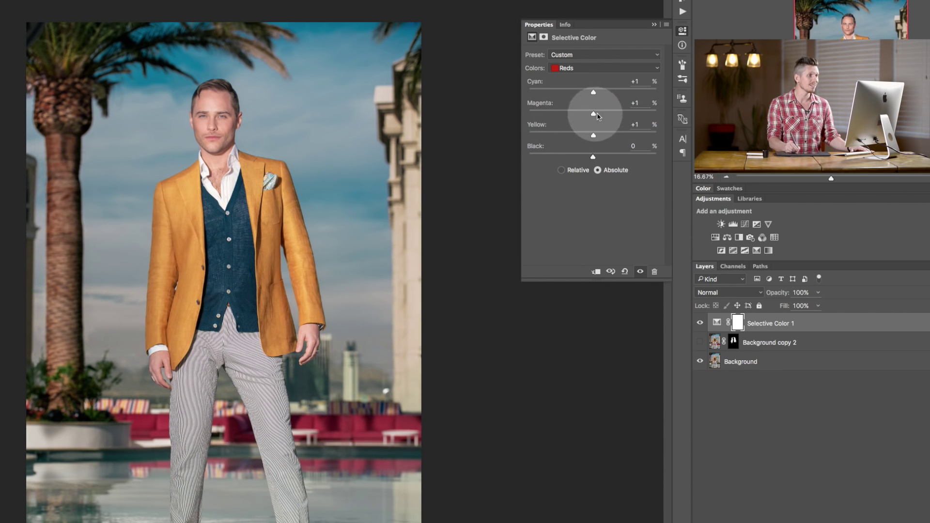
{"action": "left_click", "coordinate": [619, 277]}
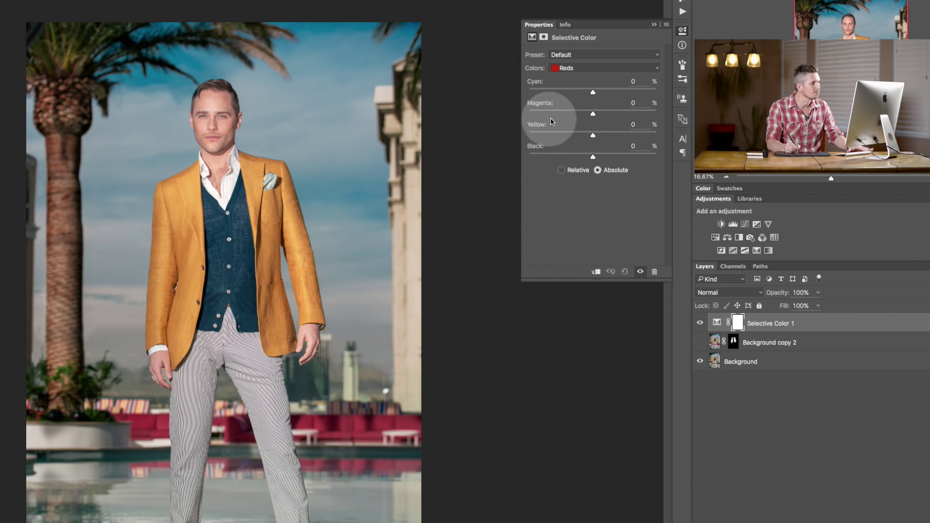
Switch Selective Color to Yellows and set Yellow +2% and Black +6% for a warmer golden jacket
{"action": "left_click", "coordinate": [574, 68]}
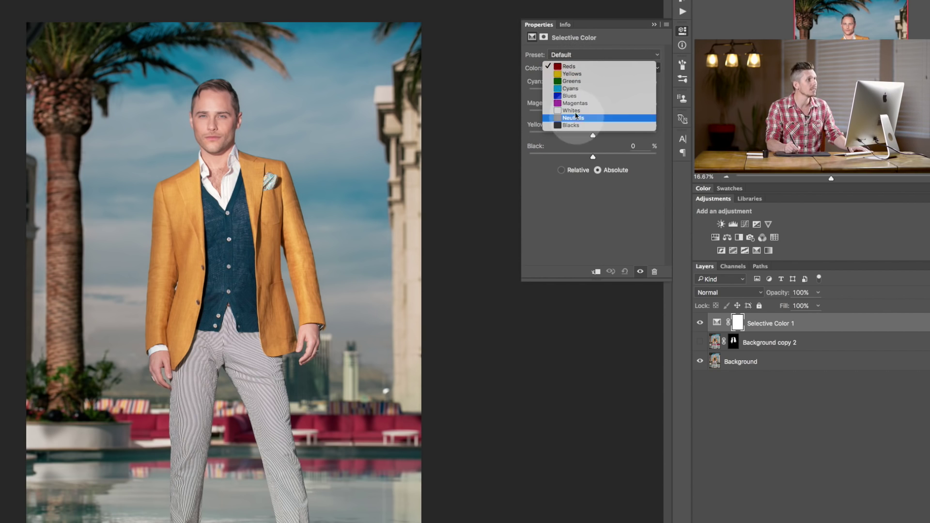
{"action": "left_click", "coordinate": [579, 73]}
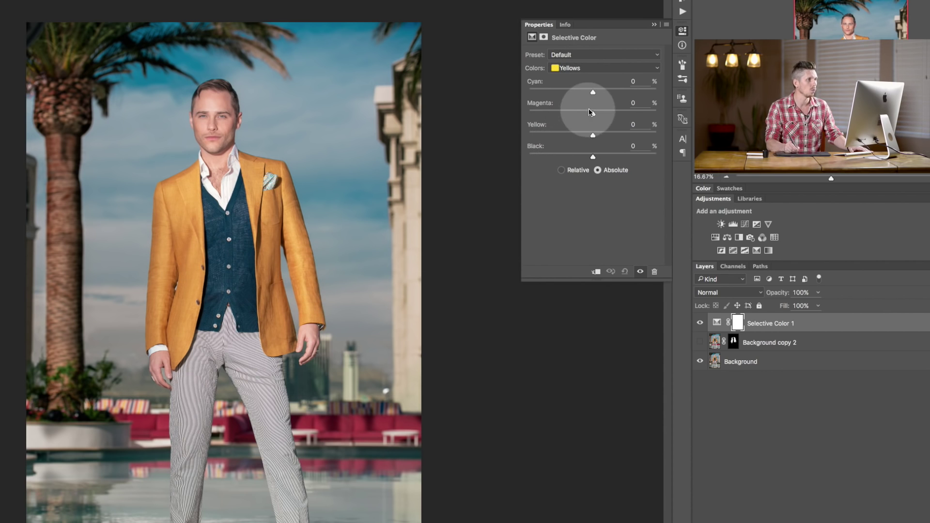
{"action": "left_click_drag", "start_coordinate": [595, 115], "coordinate": [599, 162]}
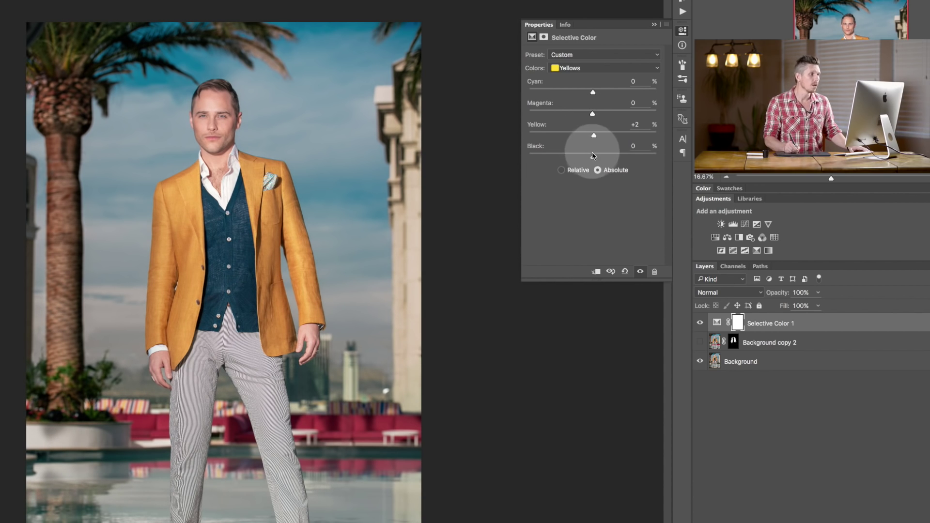
{"action": "mouse_move", "coordinate": [609, 157]}
{"action": "left_mouse_down"}
{"action": "mouse_move", "coordinate": [638, 157]}
{"action": "mouse_move", "coordinate": [530, 155]}
{"action": "mouse_move", "coordinate": [633, 153]}
{"action": "mouse_move", "coordinate": [597, 156]}
{"action": "left_mouse_up"}
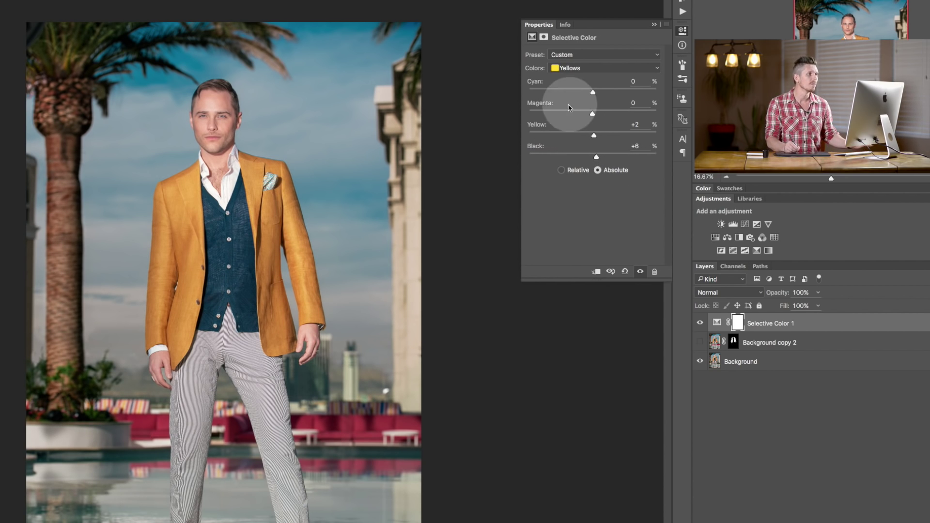
{"action": "left_click", "coordinate": [568, 68]}
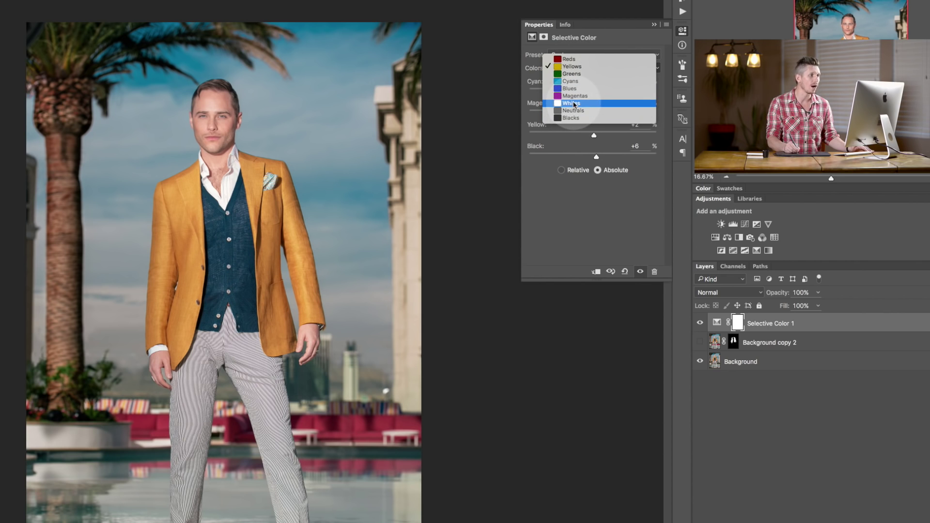
Try cyan and yellow shifts in Whites and Blacks, then reset Selective Color to Default
{"action": "left_click", "coordinate": [572, 104]}
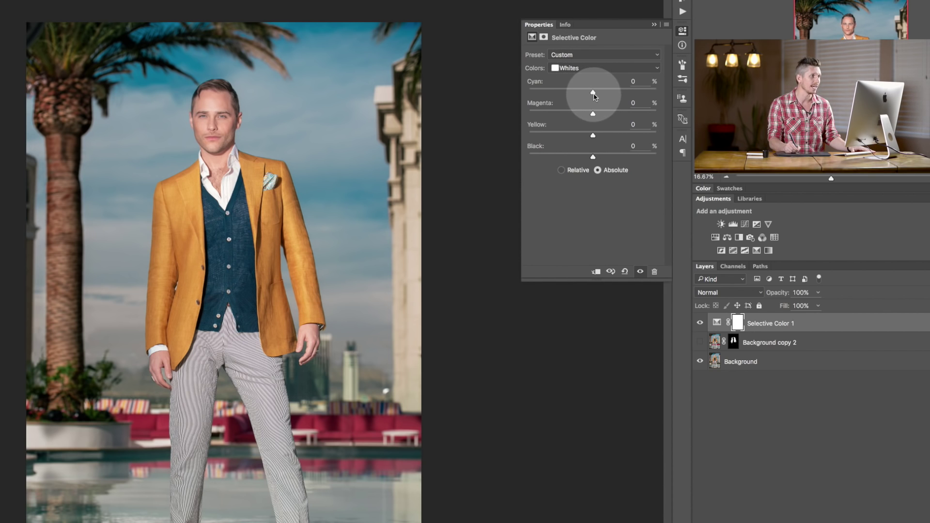
{"action": "left_click_drag", "start_coordinate": [611, 90], "coordinate": [551, 100]}
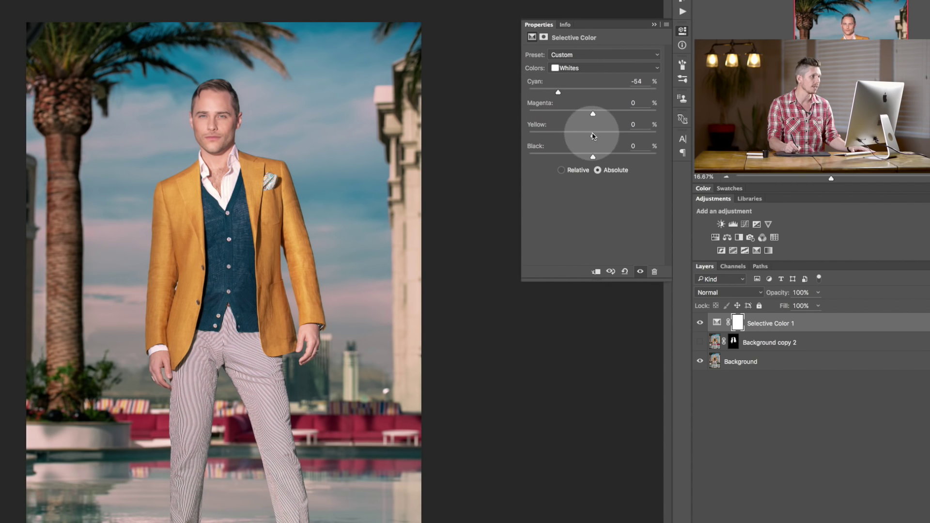
{"action": "mouse_move", "coordinate": [593, 140]}
{"action": "left_mouse_down"}
{"action": "mouse_move", "coordinate": [642, 139]}
{"action": "mouse_move", "coordinate": [539, 135]}
{"action": "mouse_move", "coordinate": [586, 135]}
{"action": "left_mouse_up"}
{"action": "left_click", "coordinate": [586, 66]}
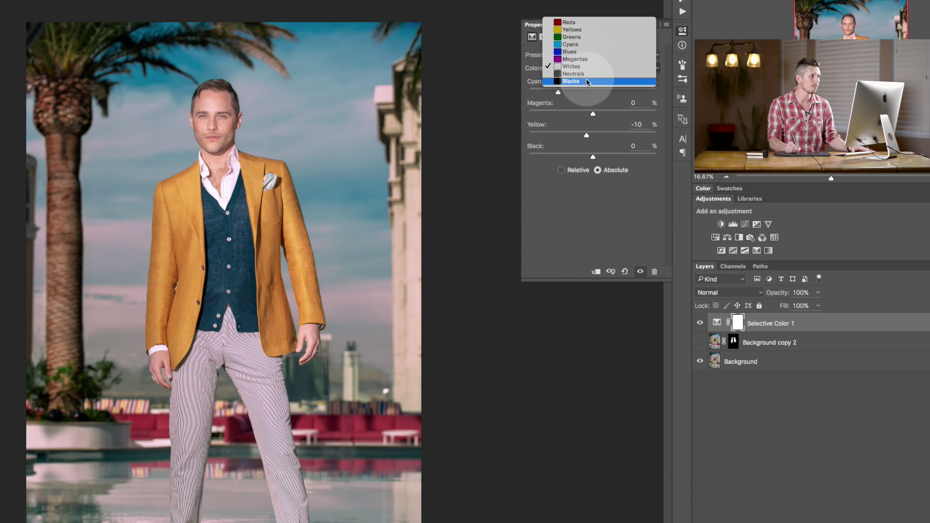
{"action": "left_click", "coordinate": [586, 80]}
{"action": "left_click_drag", "start_coordinate": [591, 92], "coordinate": [557, 91]}
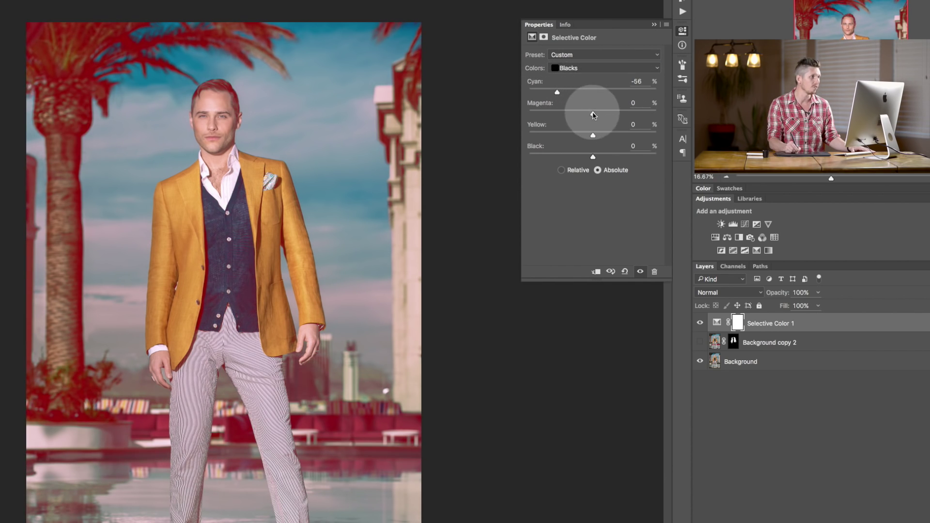
{"action": "left_click_drag", "start_coordinate": [593, 135], "coordinate": [514, 126]}
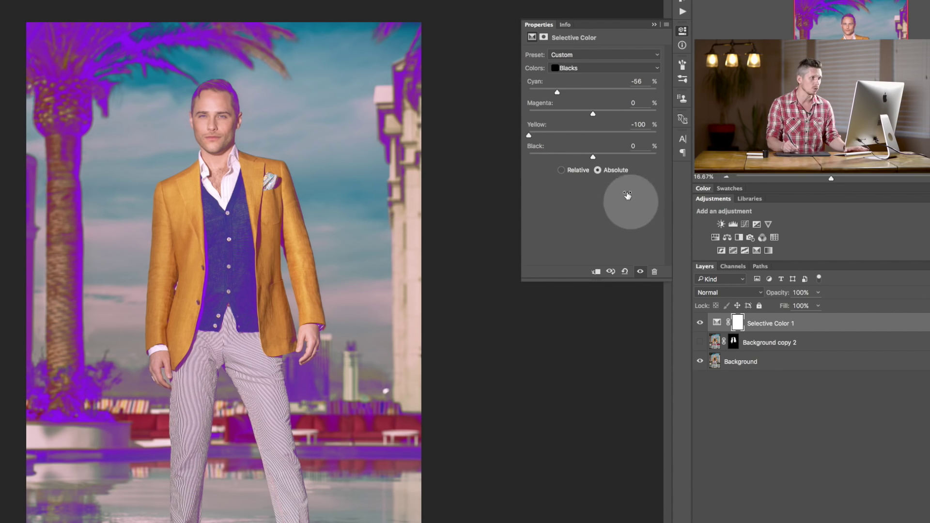
{"action": "left_click", "coordinate": [624, 272]}
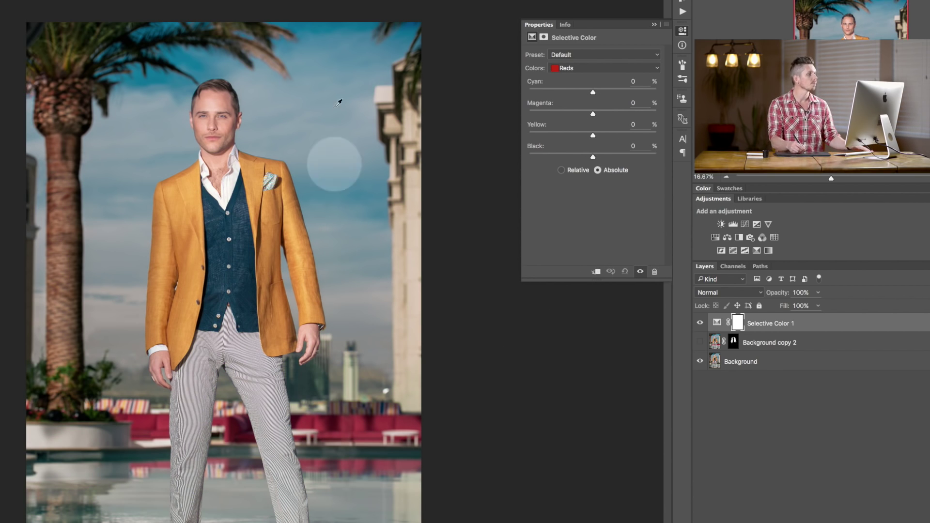
Experiment with cyan and yellow amounts in the Blacks range
{"action": "left_click", "coordinate": [583, 68]}
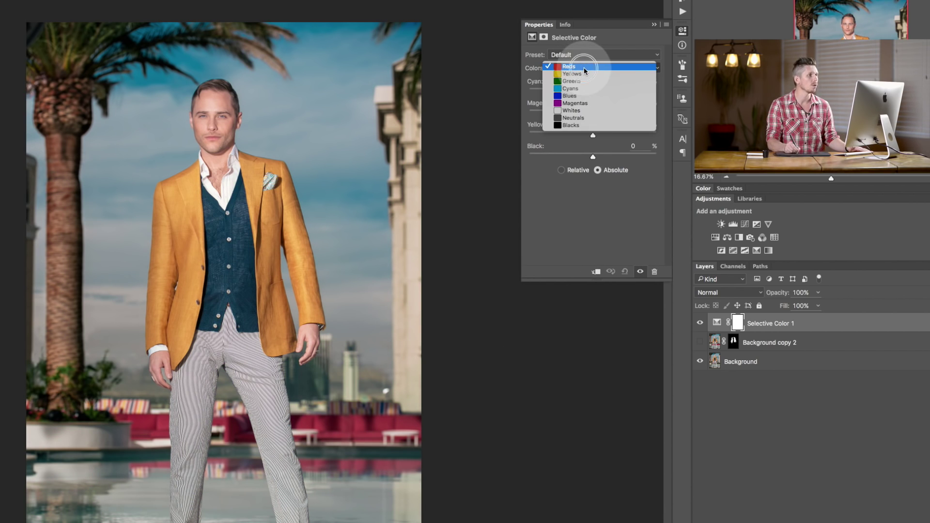
{"action": "left_click", "coordinate": [583, 124]}
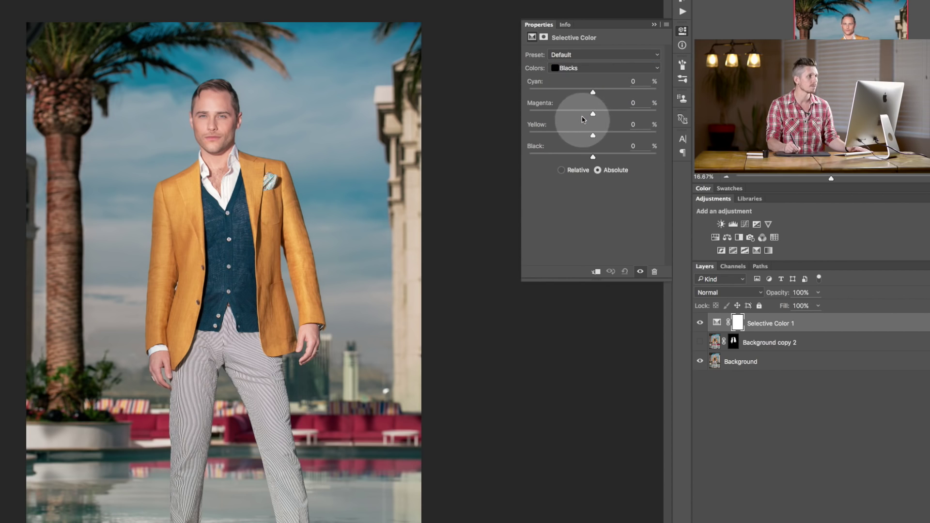
{"action": "left_click", "coordinate": [574, 92]}
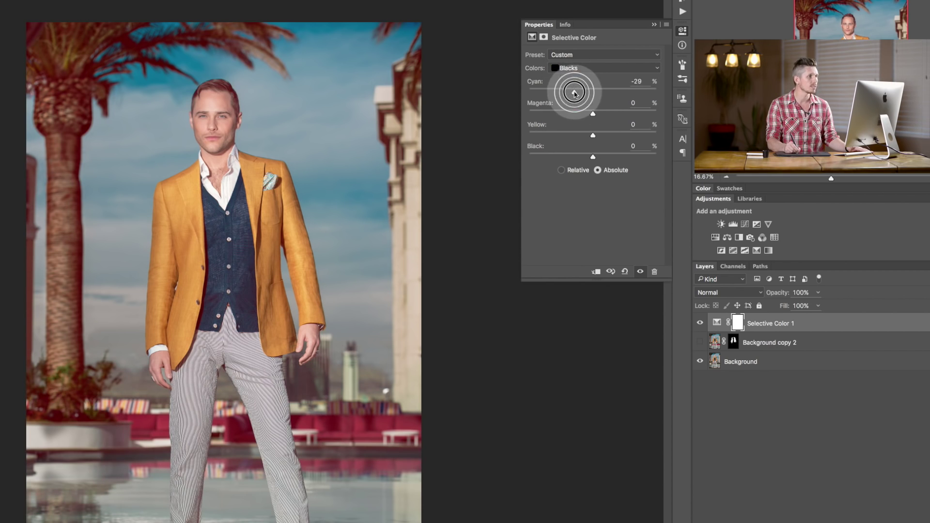
{"action": "mouse_move", "coordinate": [593, 136]}
{"action": "left_mouse_down"}
{"action": "mouse_move", "coordinate": [609, 135]}
{"action": "mouse_move", "coordinate": [575, 135]}
{"action": "left_mouse_up"}
{"action": "left_click_drag", "start_coordinate": [594, 92], "coordinate": [604, 92]}
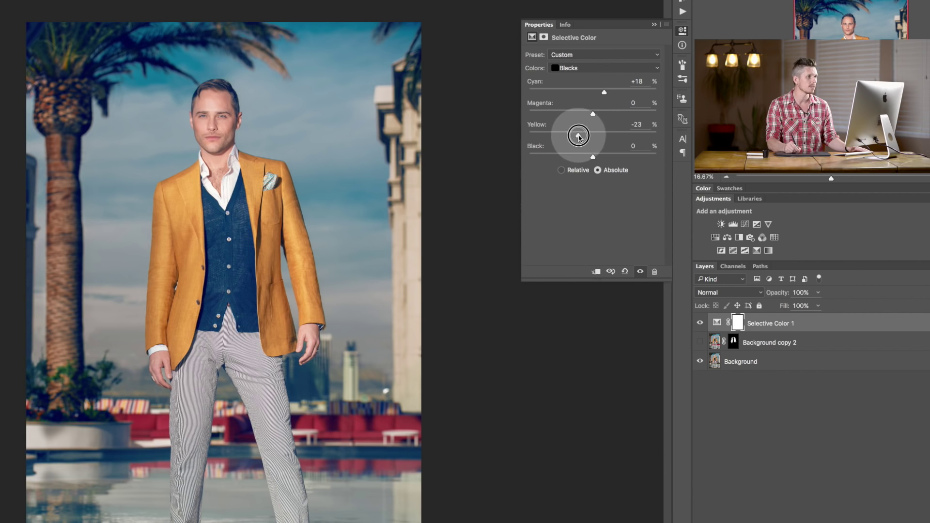
{"action": "left_click_drag", "start_coordinate": [578, 138], "coordinate": [579, 135]}
Warm the Whites with Cyan −20% and Yellow +20%
{"action": "left_click", "coordinate": [587, 69]}
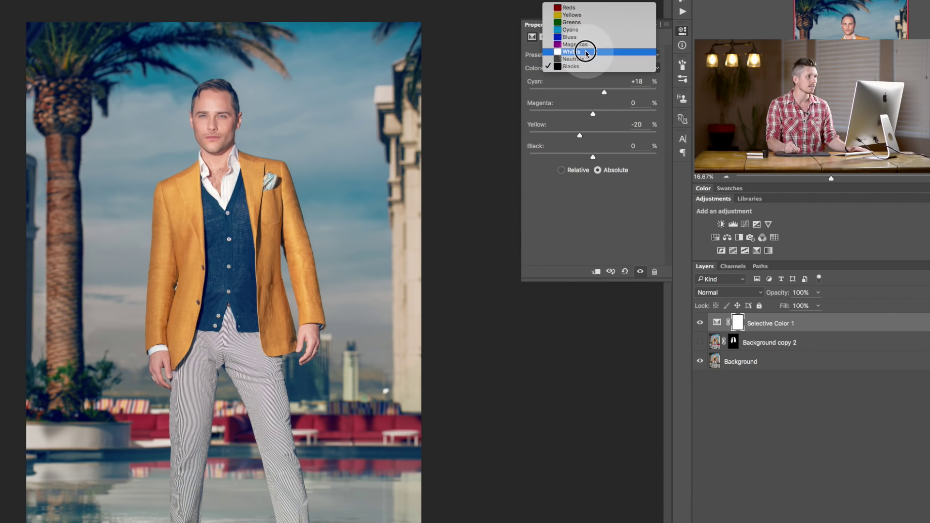
{"action": "left_click", "coordinate": [587, 52]}
{"action": "left_click_drag", "start_coordinate": [590, 92], "coordinate": [580, 91]}
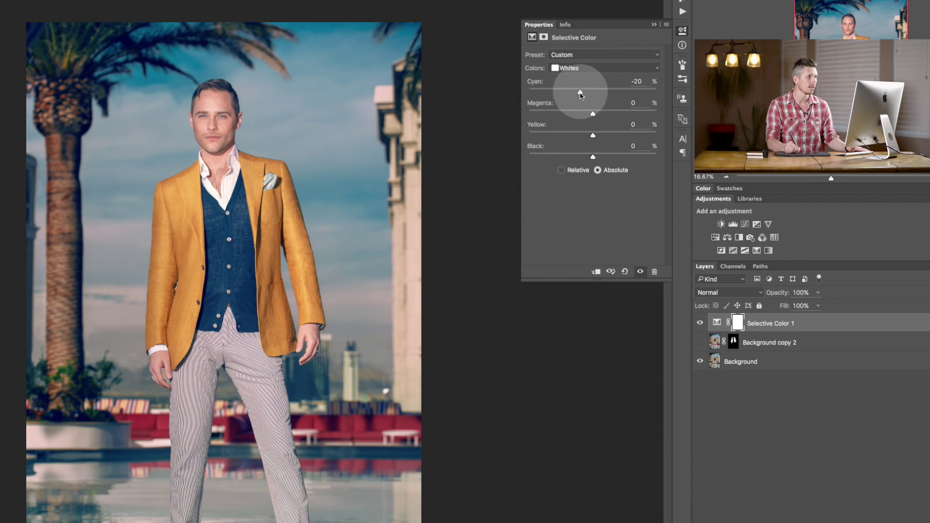
{"action": "mouse_move", "coordinate": [595, 140]}
{"action": "left_mouse_down"}
{"action": "mouse_move", "coordinate": [615, 137]}
{"action": "mouse_move", "coordinate": [605, 137]}
{"action": "left_mouse_up"}
Nudge the Neutrals to Cyan −1% and Magenta +1%
{"action": "left_click", "coordinate": [576, 67]}
{"action": "left_click", "coordinate": [576, 77]}
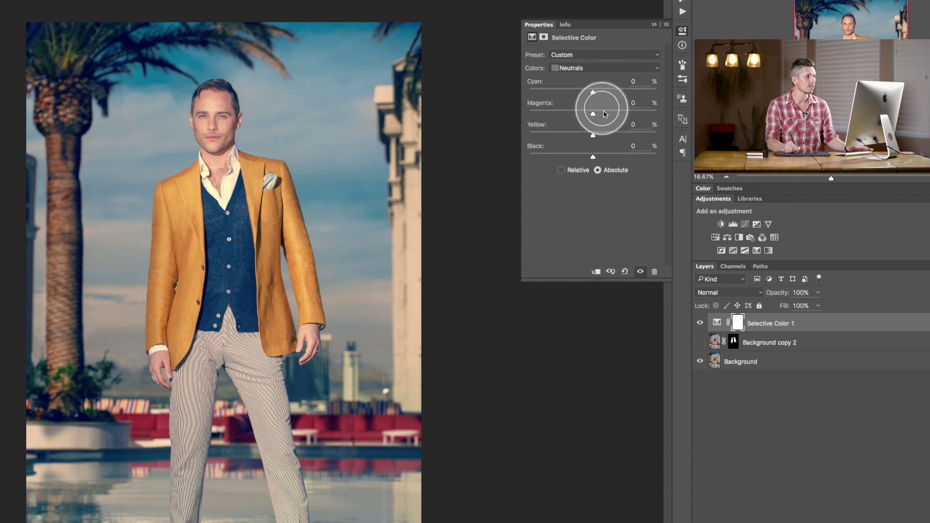
{"action": "mouse_move", "coordinate": [593, 115]}
{"action": "left_mouse_down"}
{"action": "mouse_move", "coordinate": [571, 115]}
{"action": "mouse_move", "coordinate": [601, 115]}
{"action": "left_mouse_up"}
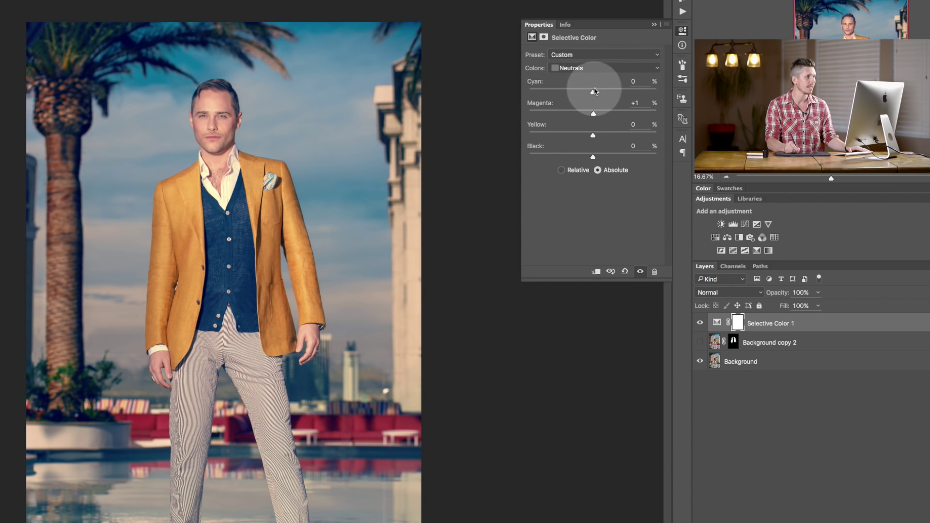
{"action": "left_click_drag", "start_coordinate": [592, 93], "coordinate": [589, 95]}
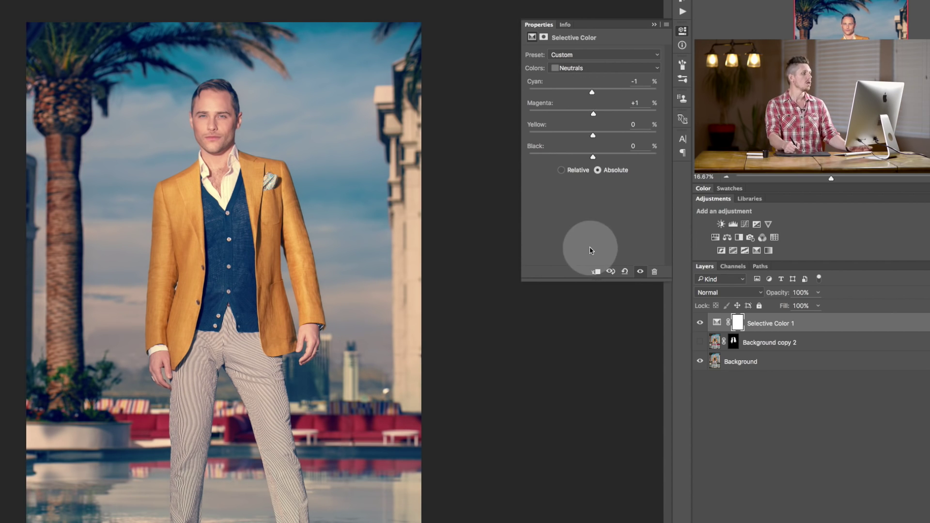
Toggle Selective Color 1 off and on to compare, then zoom in on the cardigan
{"action": "left_click", "coordinate": [700, 323]}
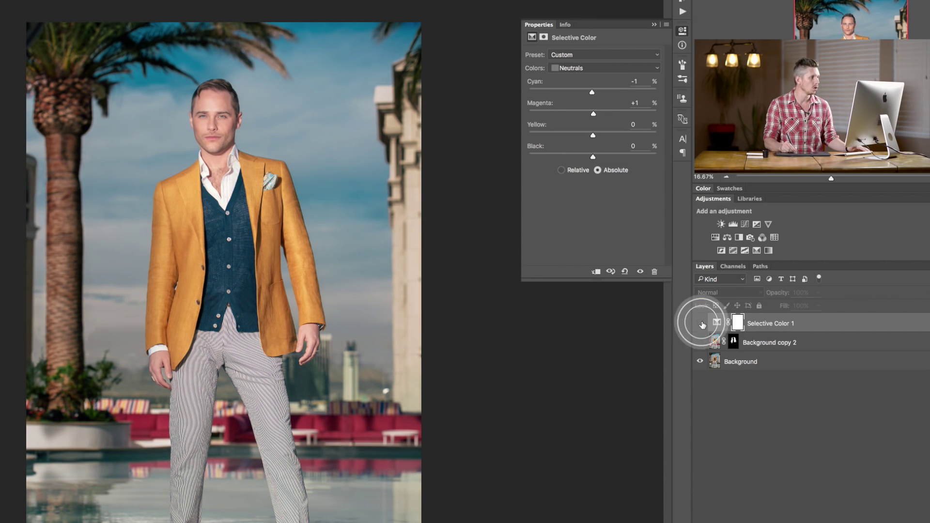
{"action": "left_click", "coordinate": [700, 323]}
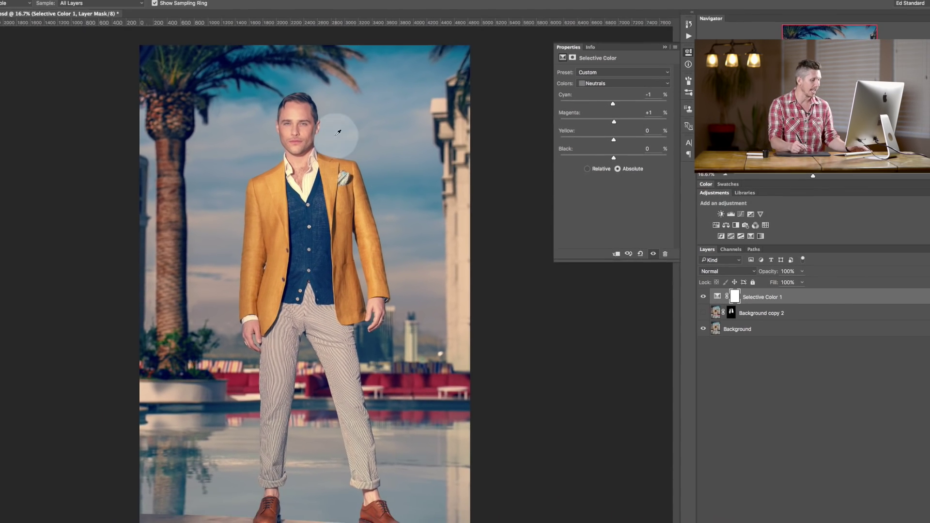
{"action": "key", "text": "super+plus"}
{"action": "key", "text": "super+plus"}
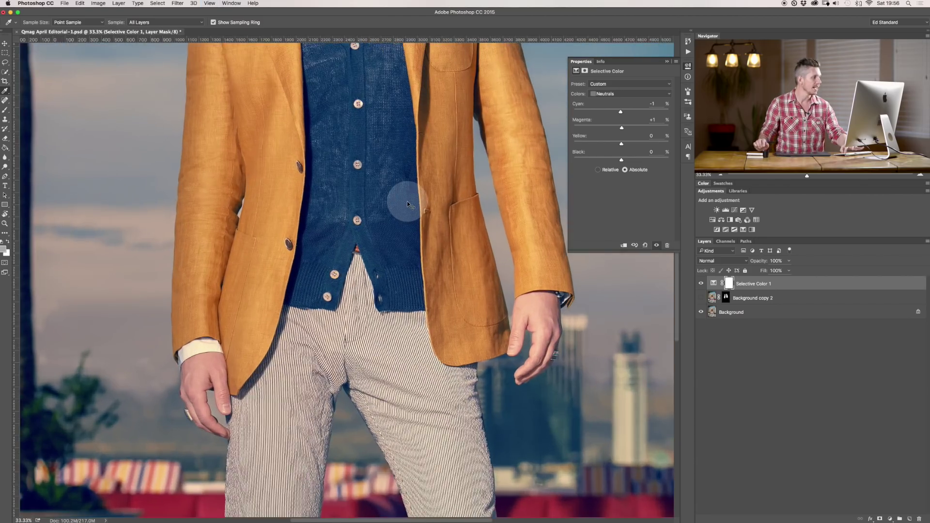
{"action": "key", "text": "super+plus"}
{"action": "key", "text": "super+plus"}
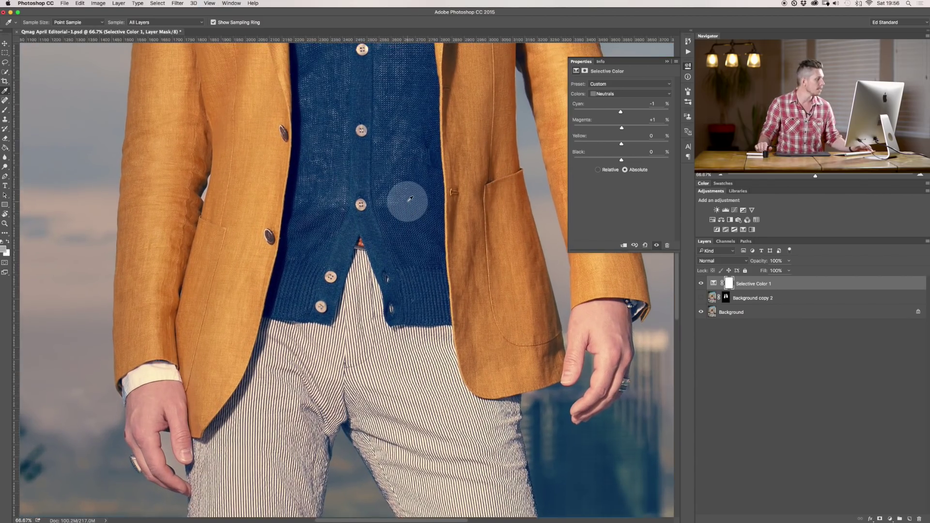
{"action": "scroll", "coordinate": [410, 198], "scroll_direction": "up", "scroll_amount": 15}
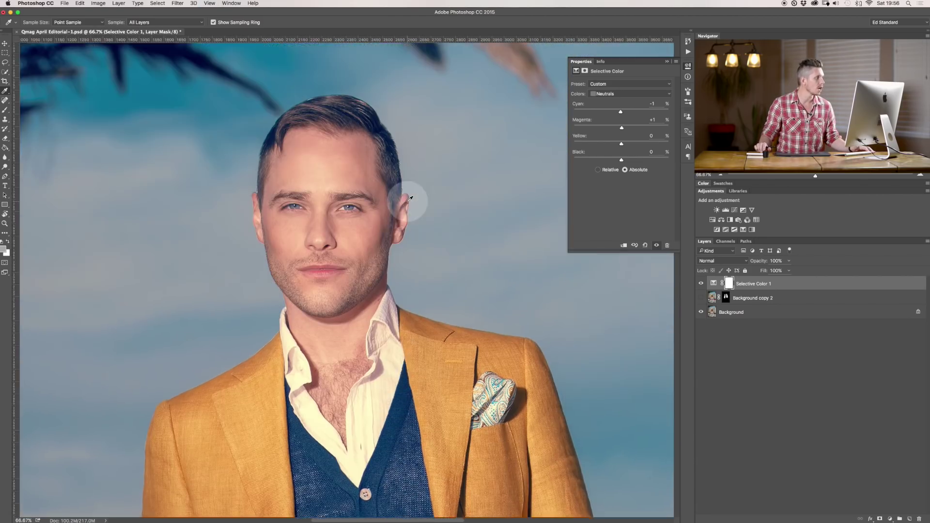
{"action": "scroll", "coordinate": [409, 198], "scroll_direction": "up", "scroll_amount": 3}
{"action": "scroll", "coordinate": [409, 198], "scroll_direction": "down", "scroll_amount": 6}
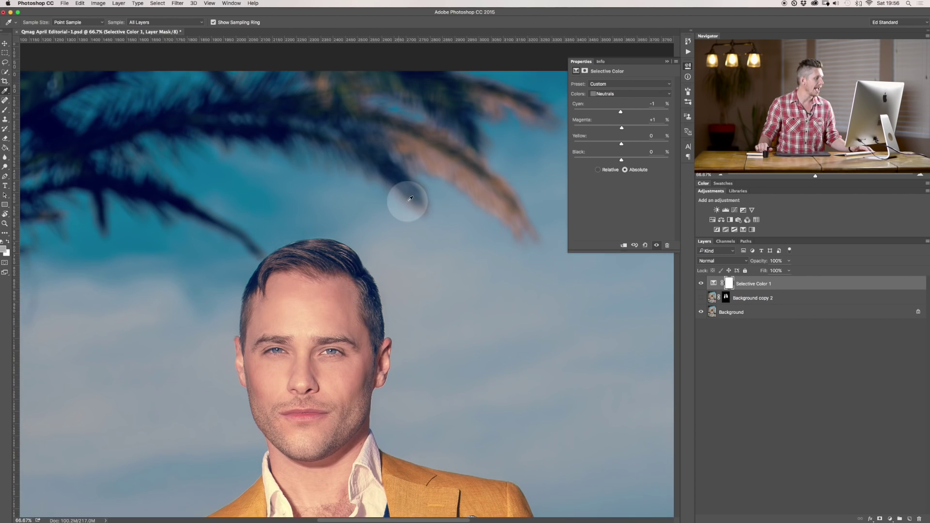
{"action": "scroll", "coordinate": [410, 199], "scroll_direction": "down", "scroll_amount": 4}
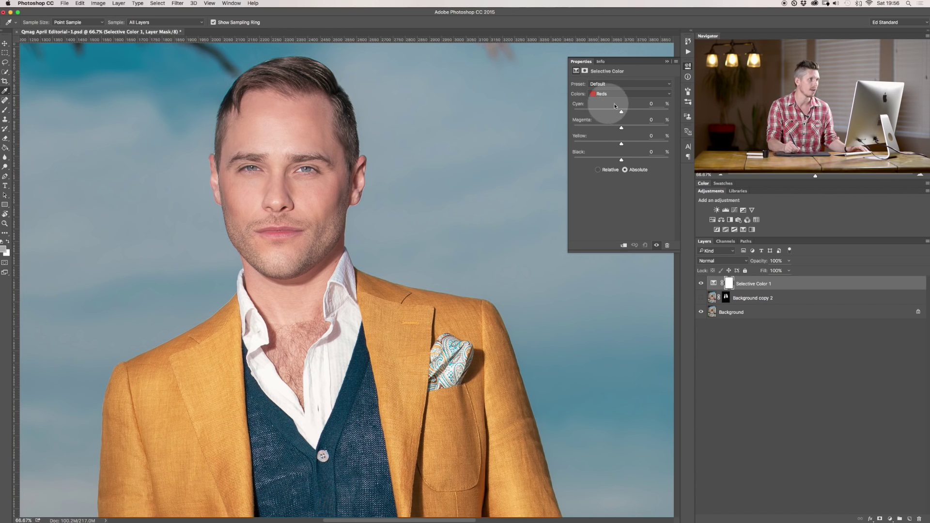
{"action": "mouse_move", "coordinate": [611, 114]}
{"action": "left_mouse_down"}
{"action": "mouse_move", "coordinate": [620, 109]}
{"action": "mouse_move", "coordinate": [598, 129]}
{"action": "mouse_move", "coordinate": [638, 126]}
{"action": "mouse_move", "coordinate": [623, 126]}
{"action": "left_mouse_up"}
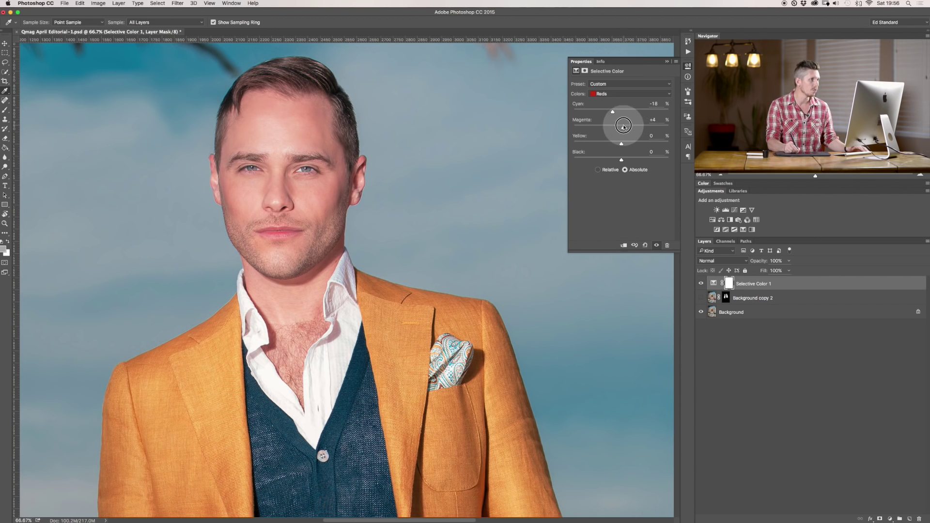
{"action": "left_click_drag", "start_coordinate": [622, 126], "coordinate": [613, 114]}
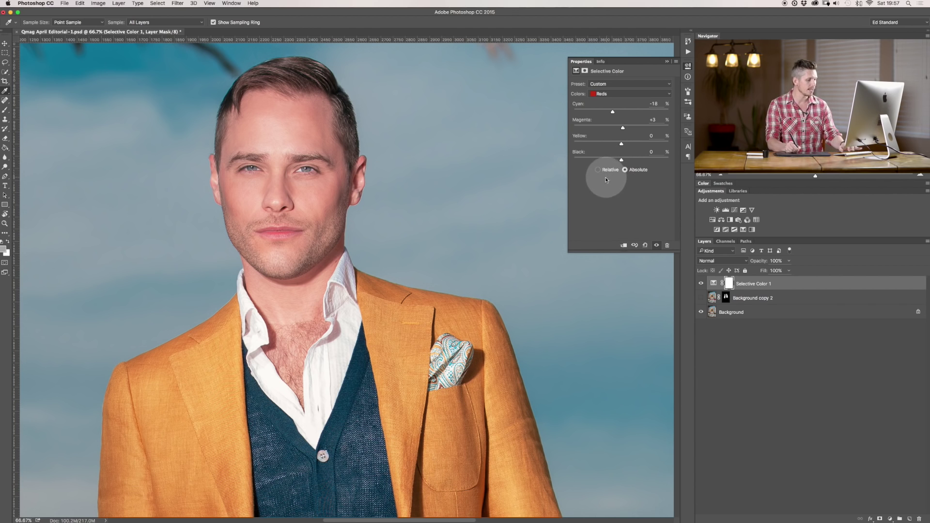
{"action": "key", "text": "super+minus"}
{"action": "key", "text": "super+minus"}
{"action": "key", "text": "super+minus"}
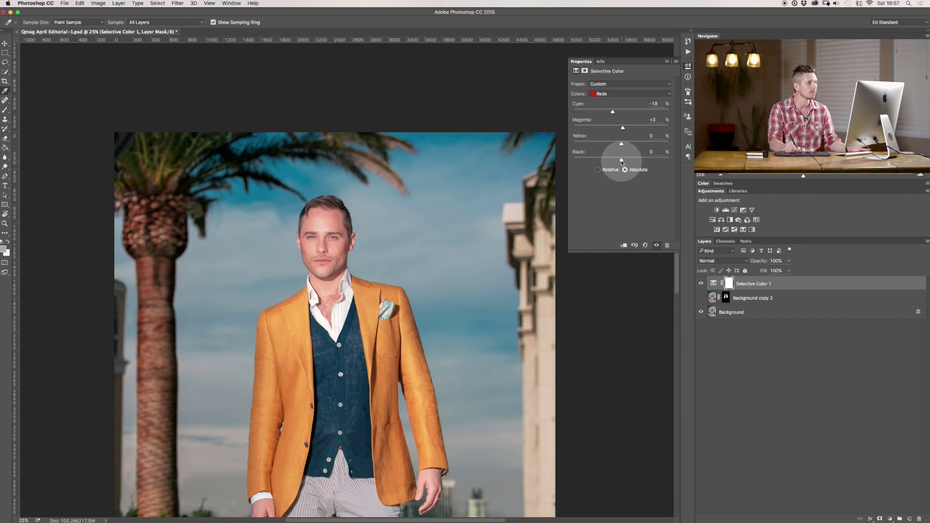
{"action": "left_click_drag", "start_coordinate": [620, 161], "coordinate": [596, 165]}
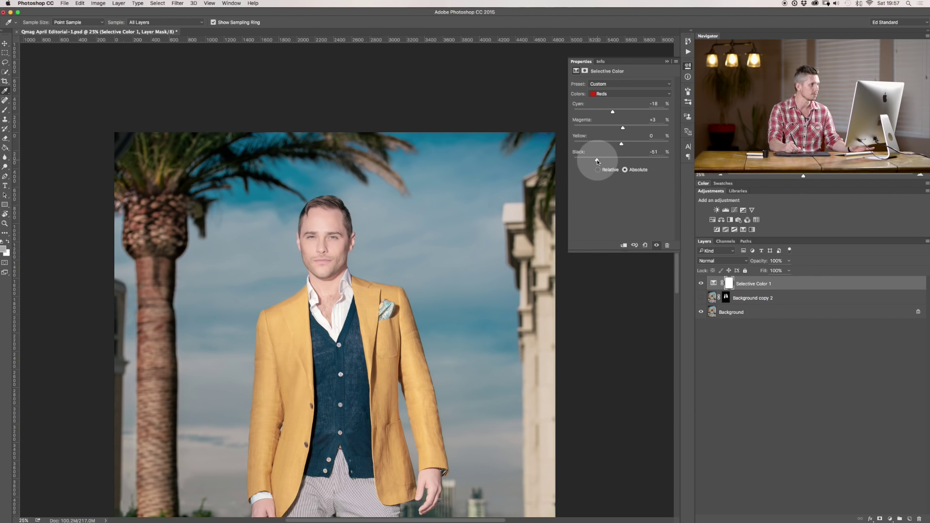
{"action": "left_click_drag", "start_coordinate": [597, 160], "coordinate": [643, 158]}
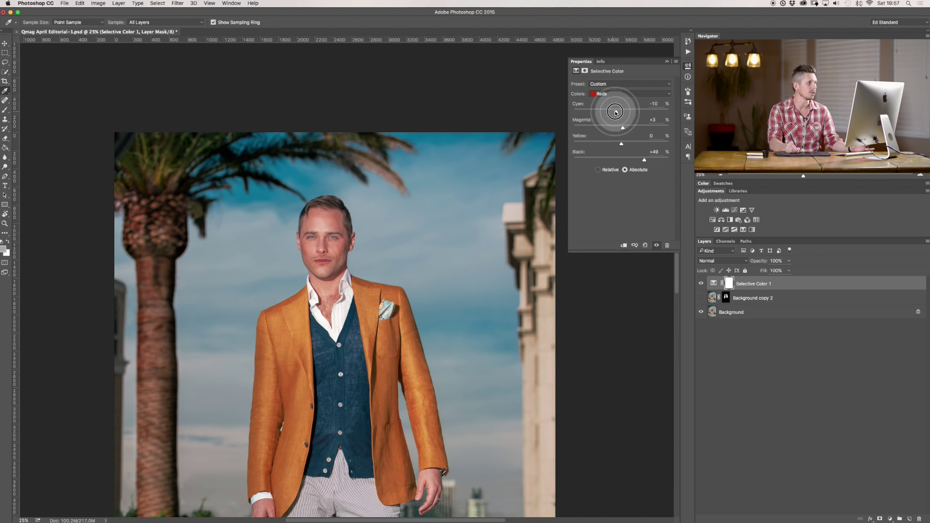
{"action": "left_click_drag", "start_coordinate": [642, 161], "coordinate": [633, 160]}
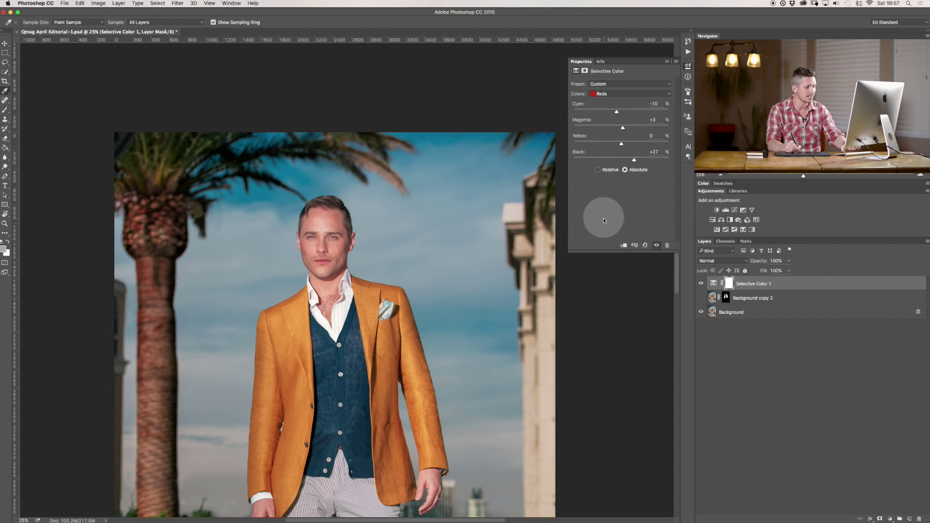
{"action": "key", "text": "super+minus"}
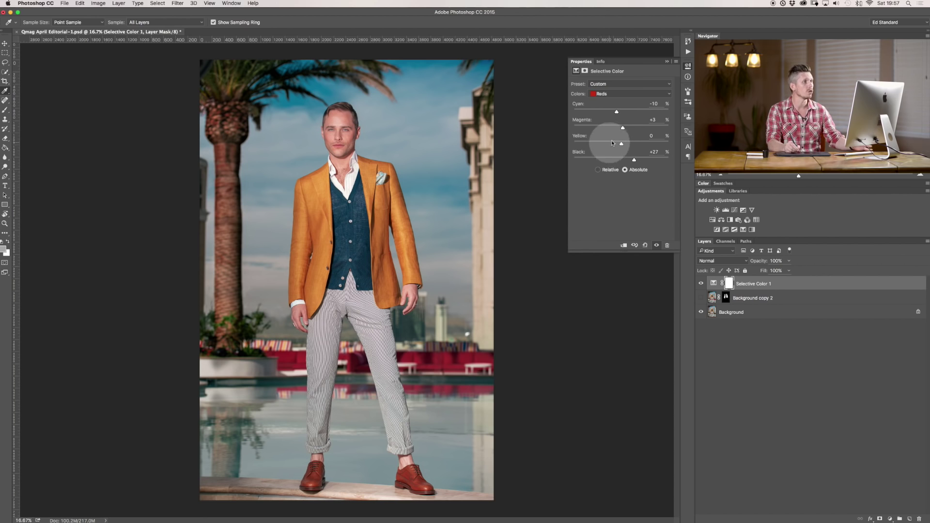
{"action": "left_click", "coordinate": [605, 94]}
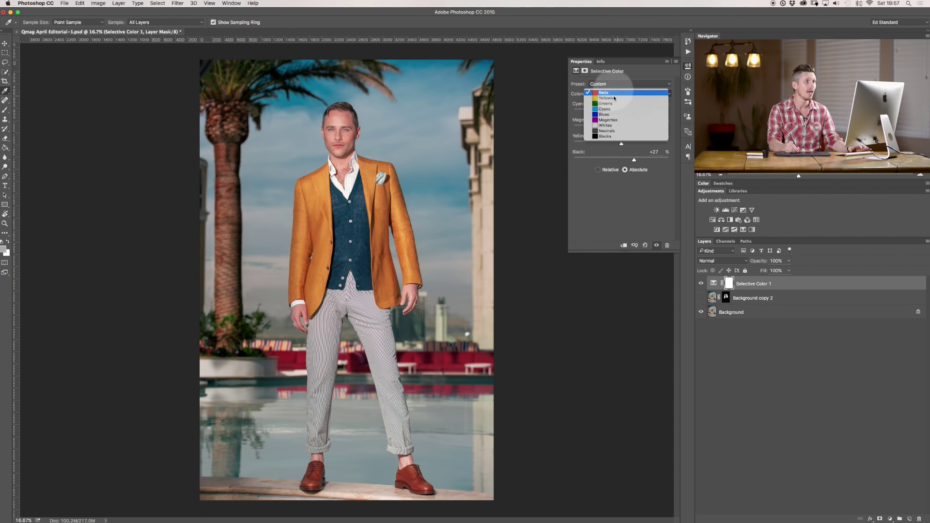
{"action": "left_click", "coordinate": [615, 190]}
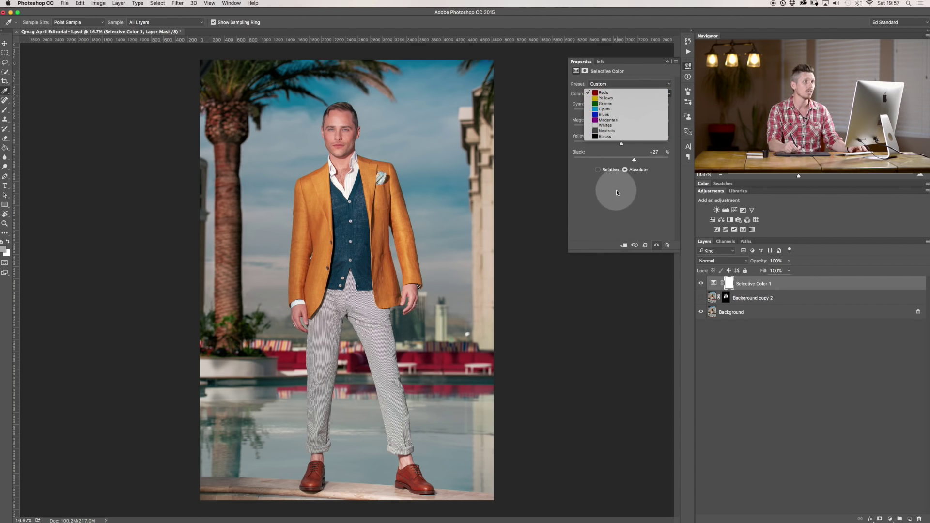
{"action": "left_click", "coordinate": [644, 244]}
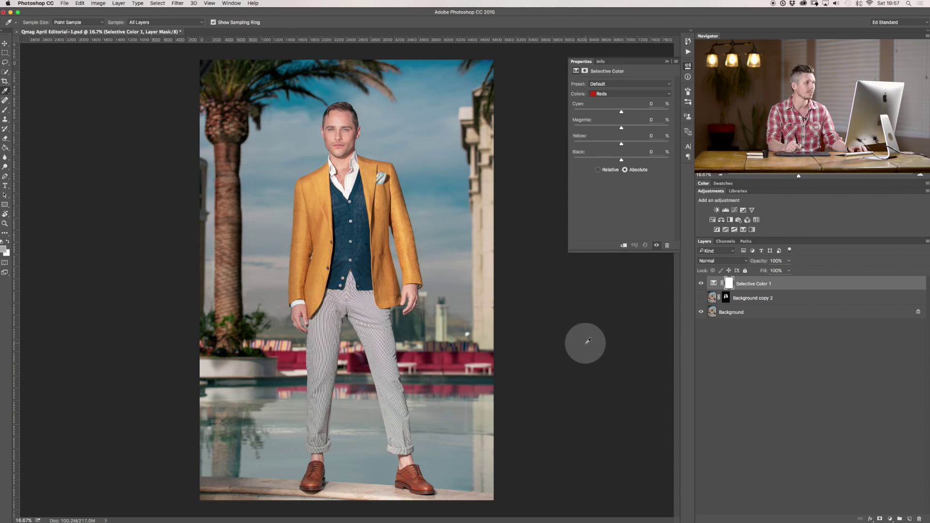
Build the mask with Color Range by sampling the jacket, with Fuzziness around 110
{"action": "left_click_drag", "start_coordinate": [588, 341], "coordinate": [586, 76]}
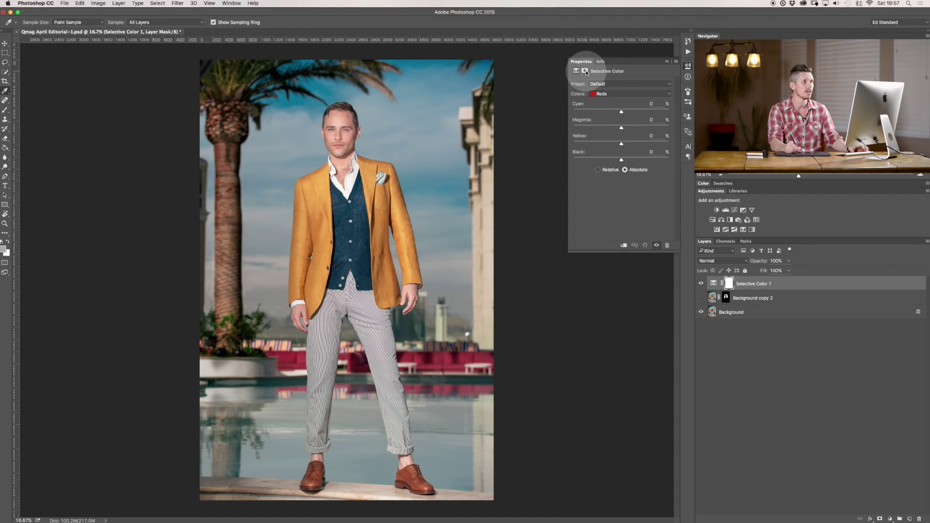
{"action": "left_click", "coordinate": [585, 72]}
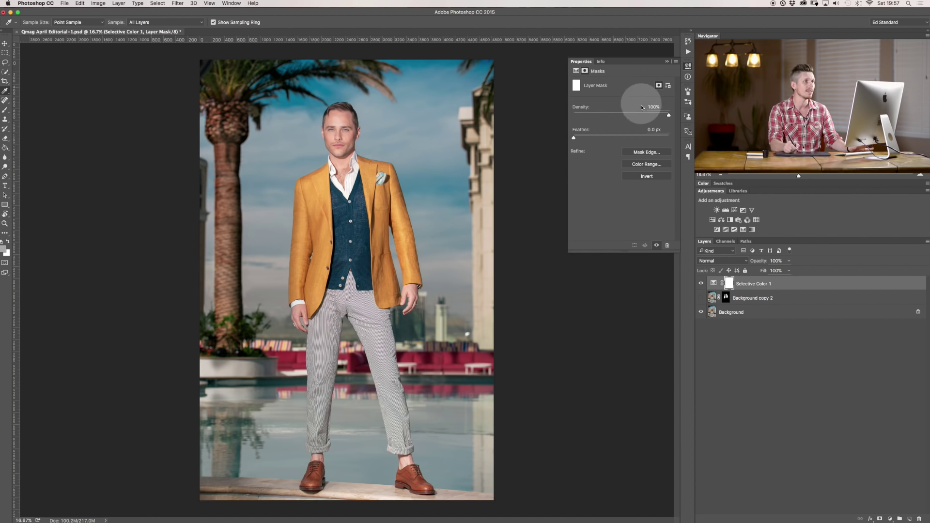
{"action": "left_click", "coordinate": [648, 165]}
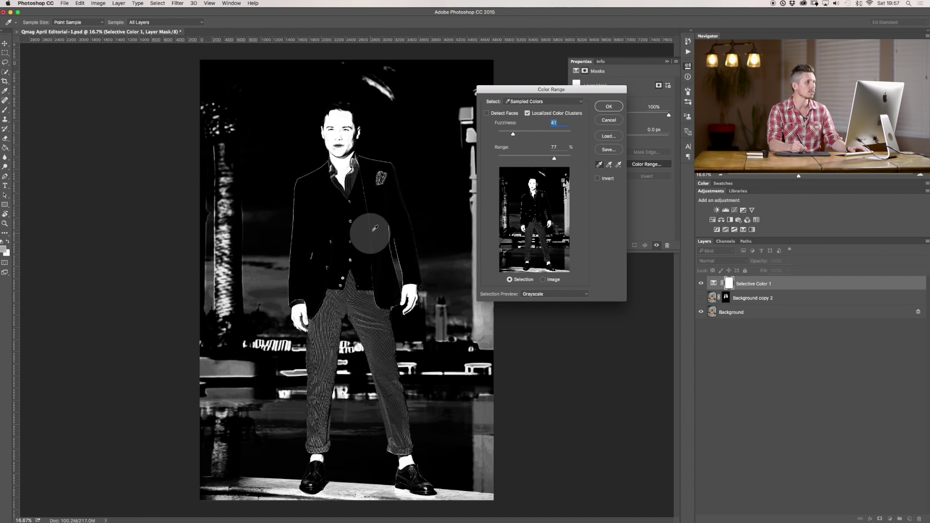
{"action": "left_click", "coordinate": [382, 213]}
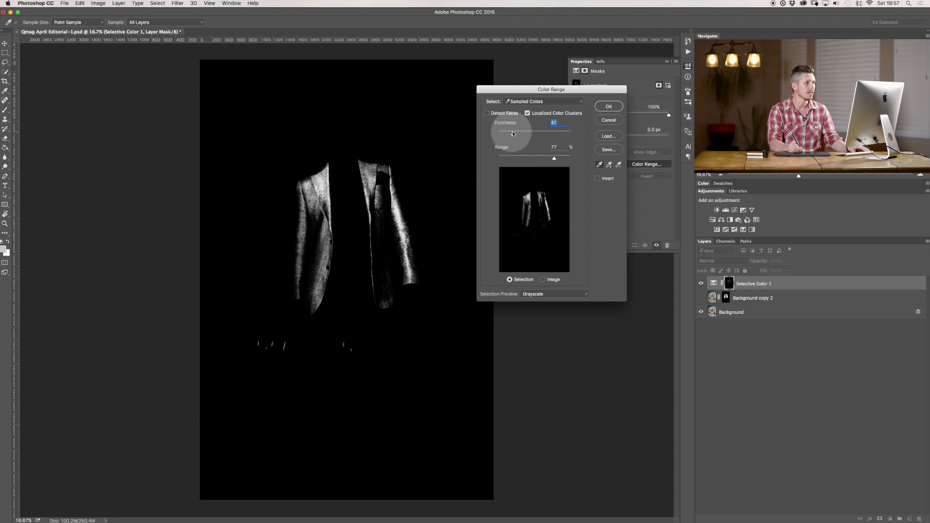
{"action": "left_click_drag", "start_coordinate": [512, 133], "coordinate": [555, 131]}
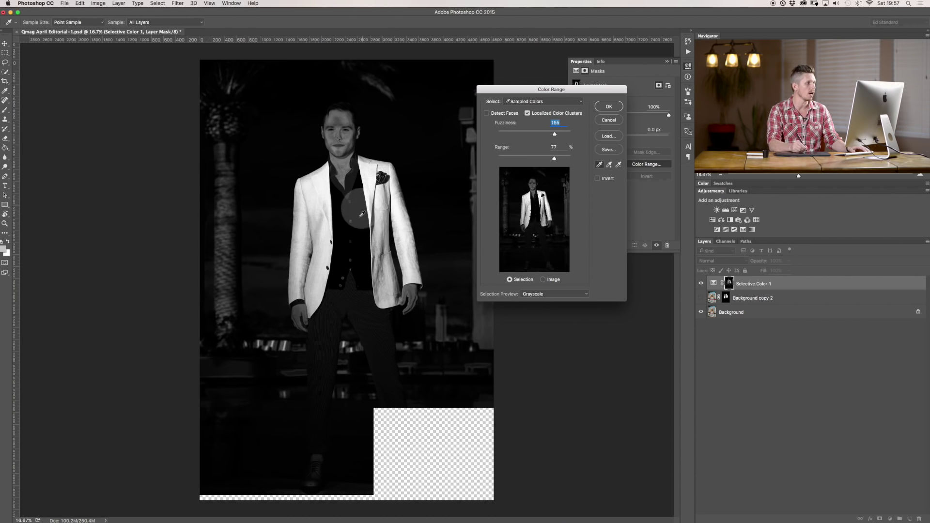
{"action": "left_click", "coordinate": [385, 277]}
{"action": "left_click", "coordinate": [334, 239]}
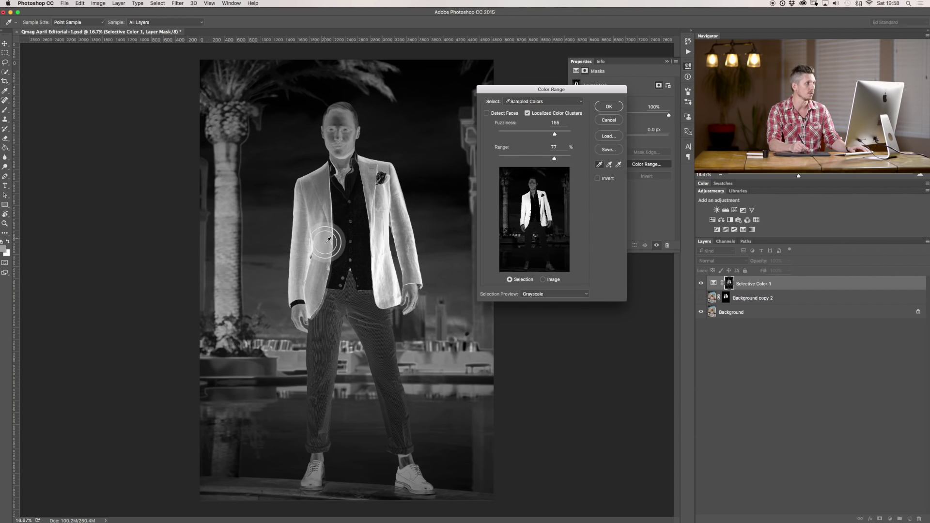
{"action": "left_click", "coordinate": [608, 165]}
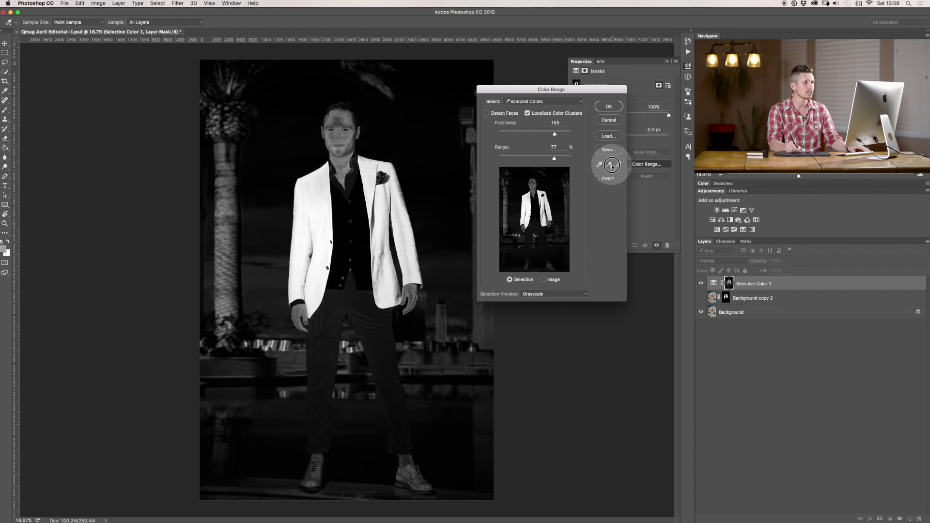
{"action": "left_click_drag", "start_coordinate": [554, 132], "coordinate": [538, 133]}
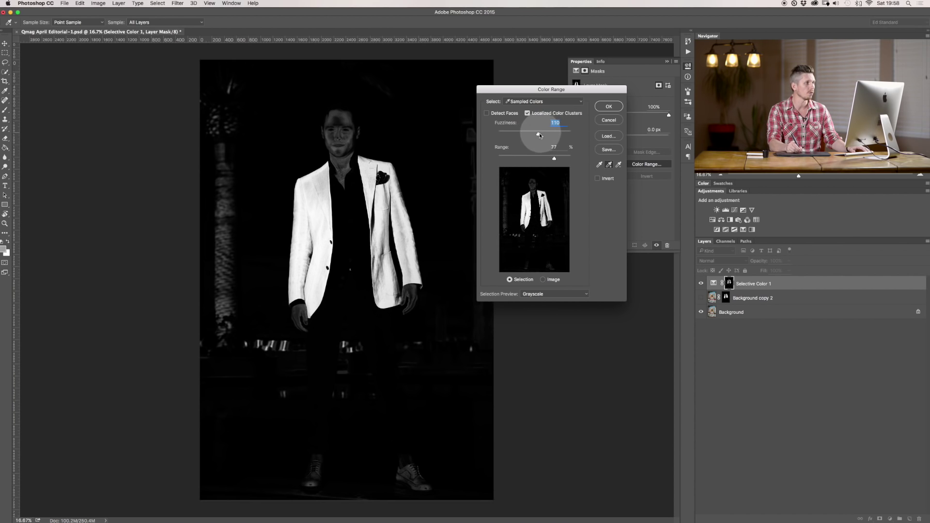
{"action": "left_click", "coordinate": [382, 251]}
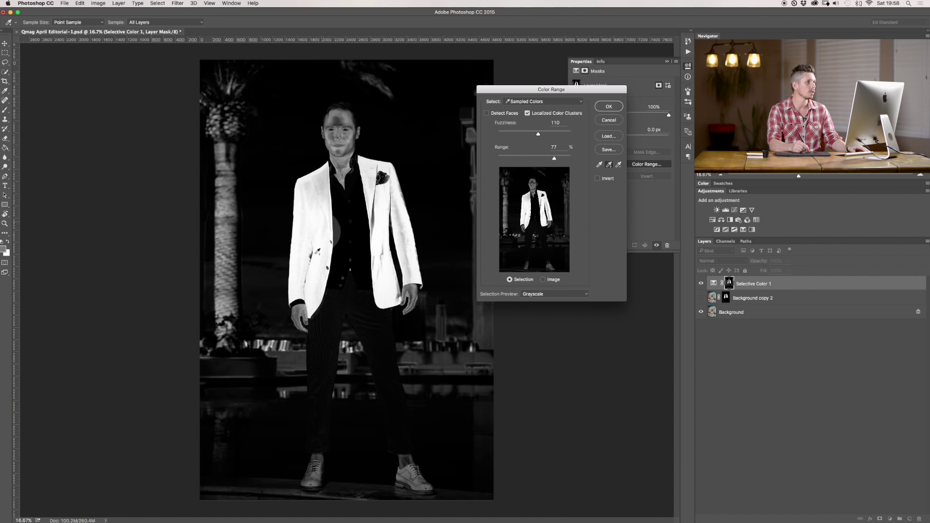
Subtract the face, shoes and tree trunk from the colour range and confirm the jacket mask
{"action": "left_click", "coordinate": [618, 164]}
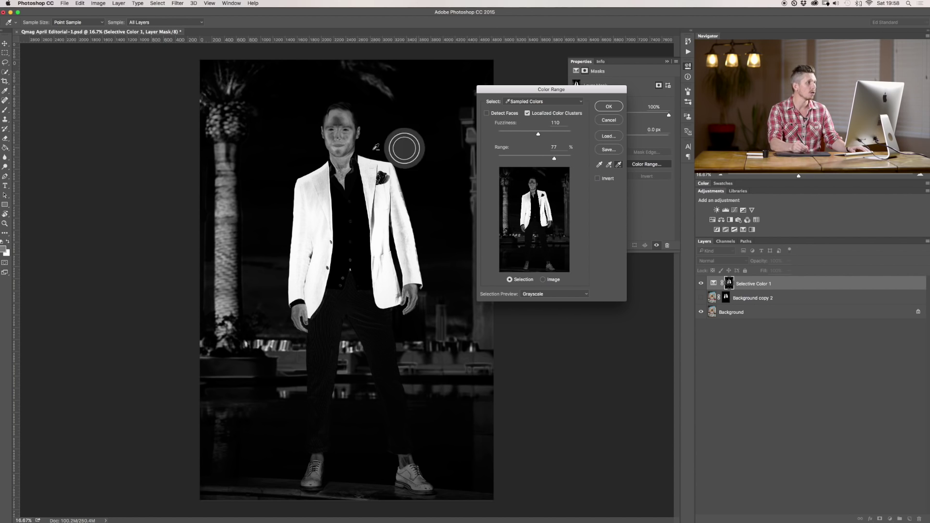
{"action": "left_click", "coordinate": [358, 137]}
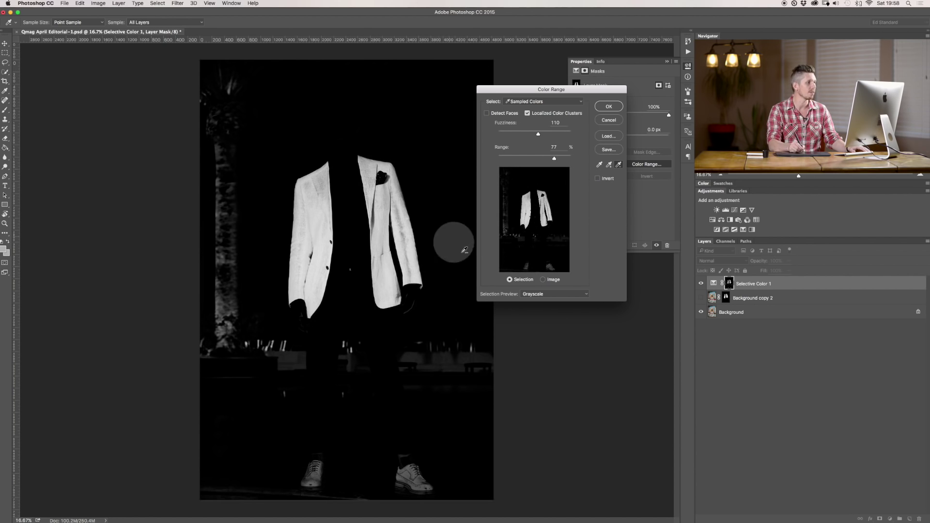
{"action": "left_click", "coordinate": [416, 480]}
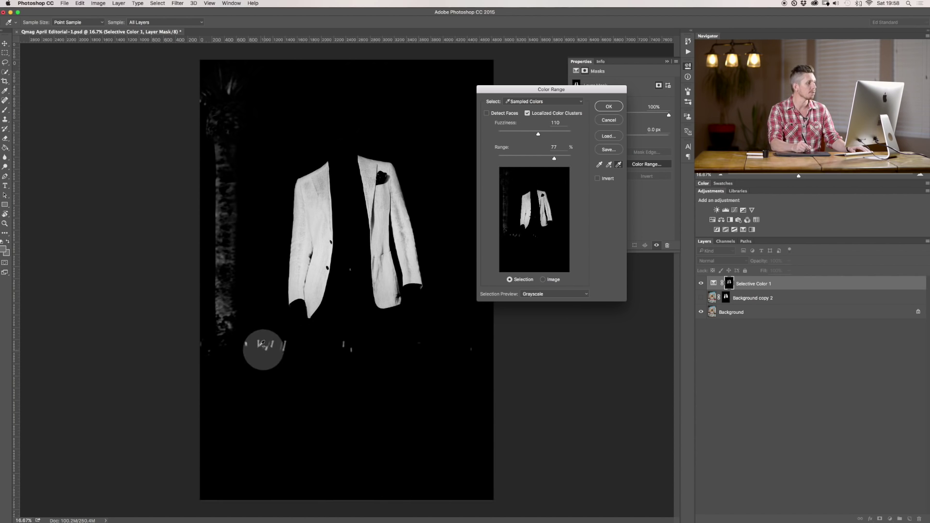
{"action": "left_click", "coordinate": [229, 305]}
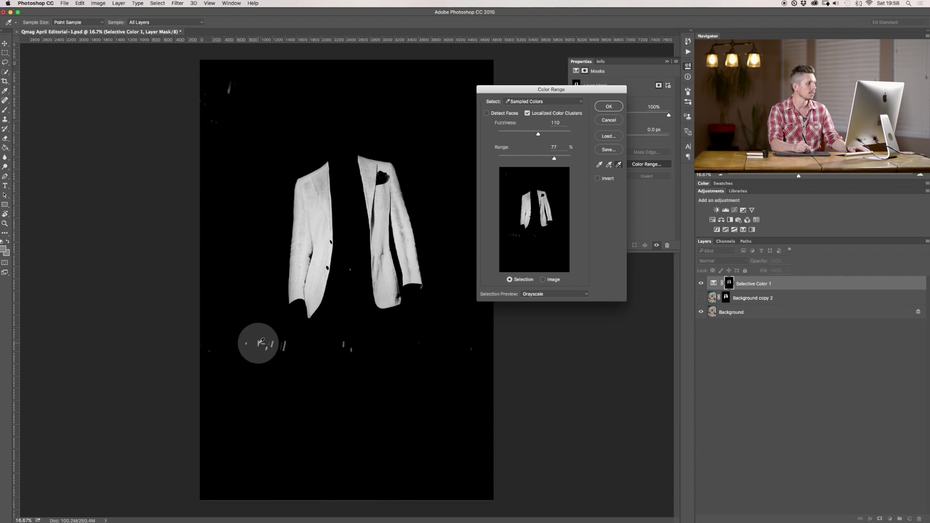
{"action": "left_click", "coordinate": [271, 372]}
{"action": "key", "text": "super+z"}
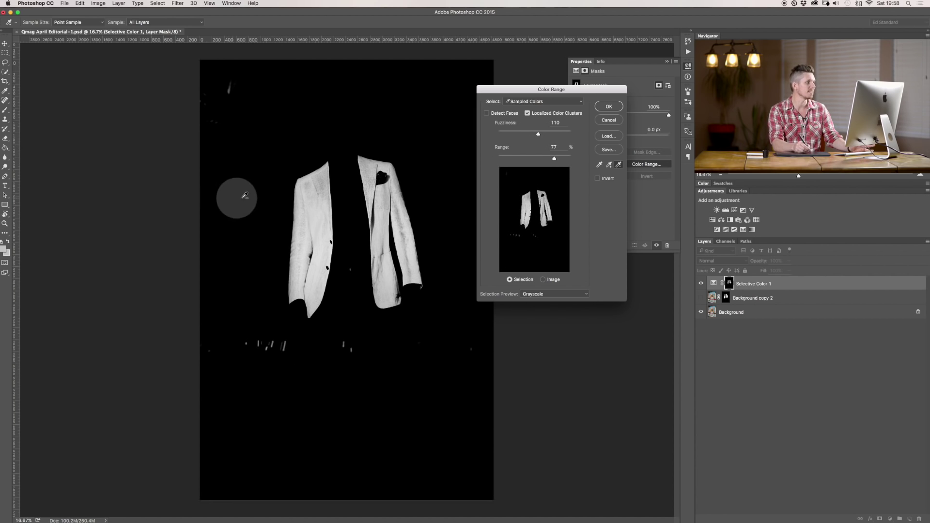
{"action": "left_click", "coordinate": [602, 109]}
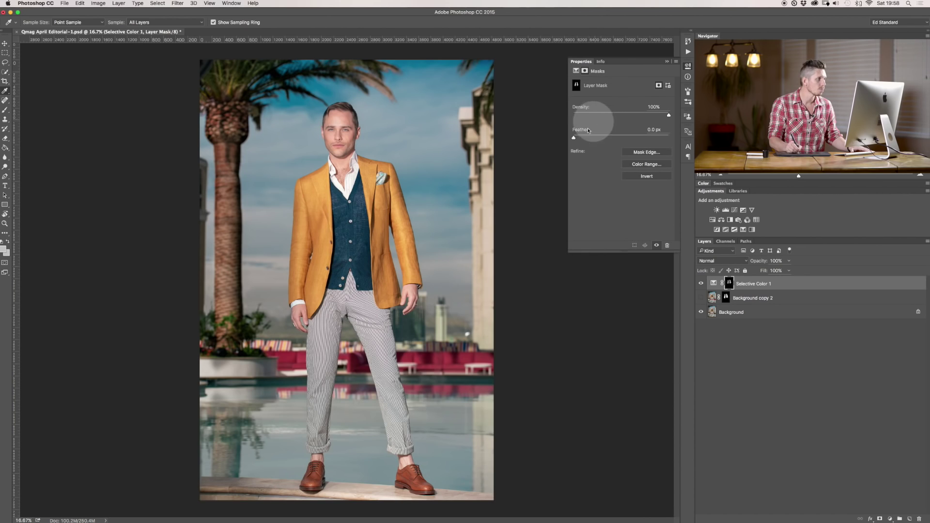
Set Selective Color 1's Yellows to Cyan +76% and Magenta +100%, turning the jacket rust-brown
{"action": "left_click", "coordinate": [576, 71]}
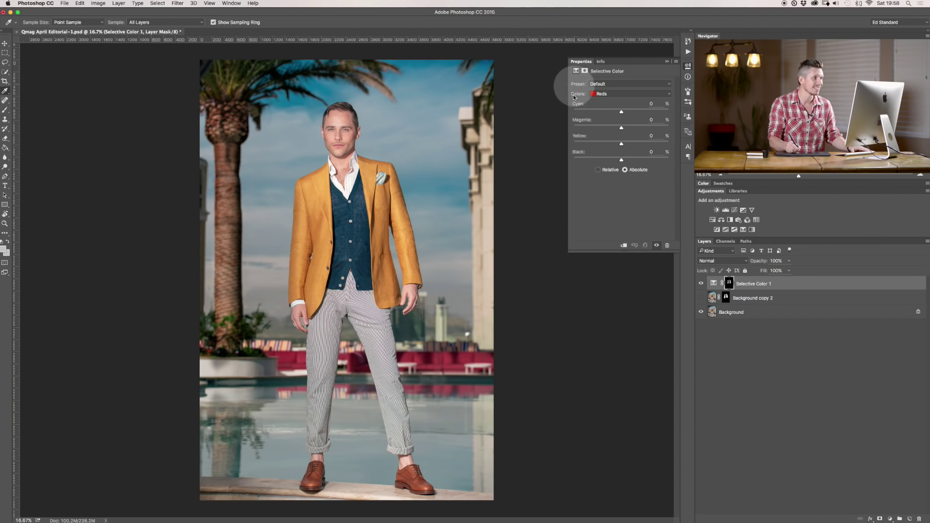
{"action": "left_click", "coordinate": [622, 93]}
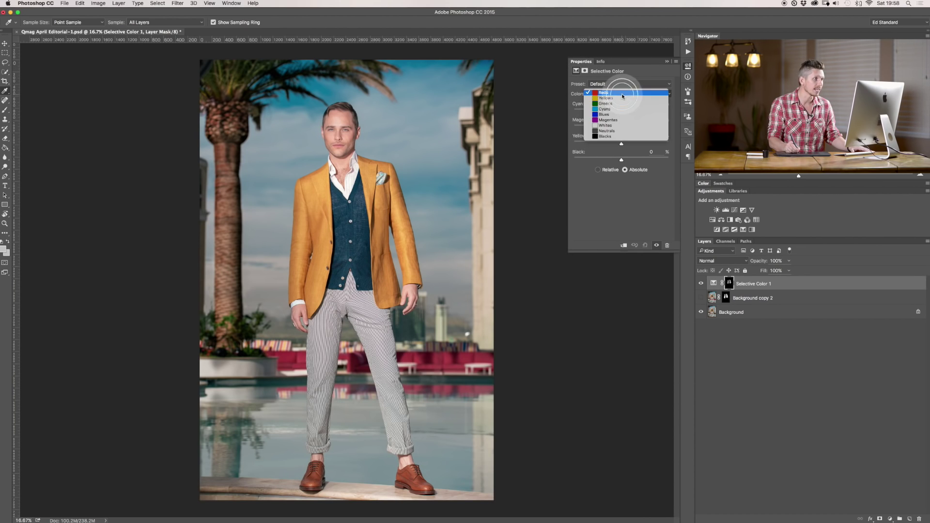
{"action": "left_click", "coordinate": [622, 101]}
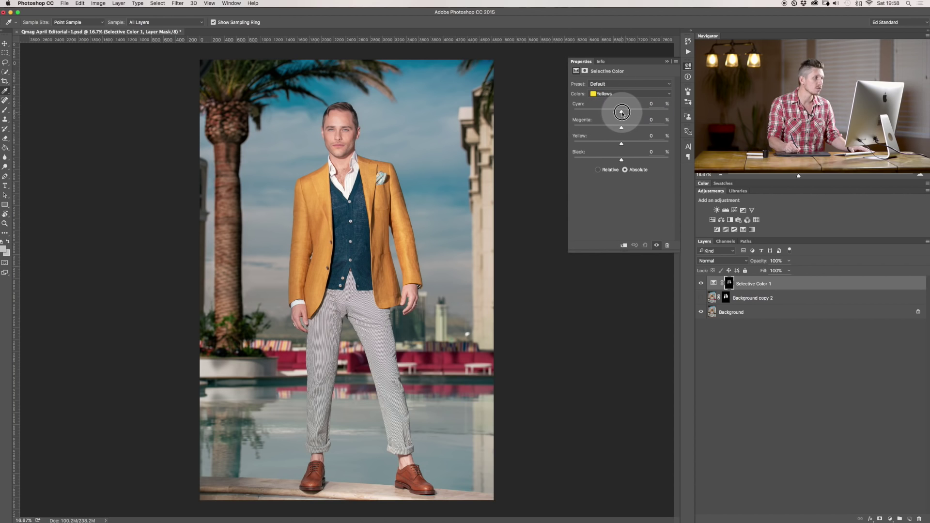
{"action": "left_click_drag", "start_coordinate": [622, 114], "coordinate": [679, 129]}
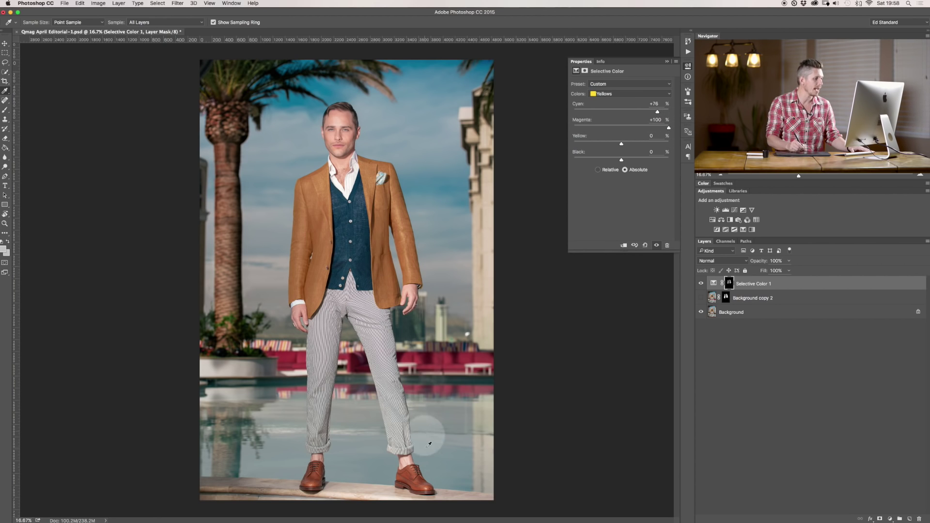
{"action": "left_click_drag", "start_coordinate": [354, 244], "coordinate": [588, 63]}
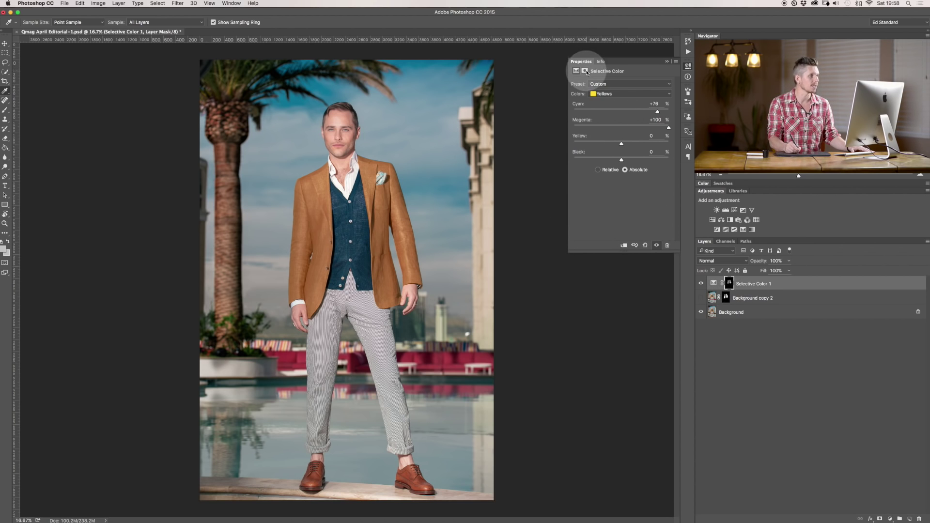
Feather the Selective Color 1 jacket mask to 1.8 px
{"action": "left_click", "coordinate": [585, 71]}
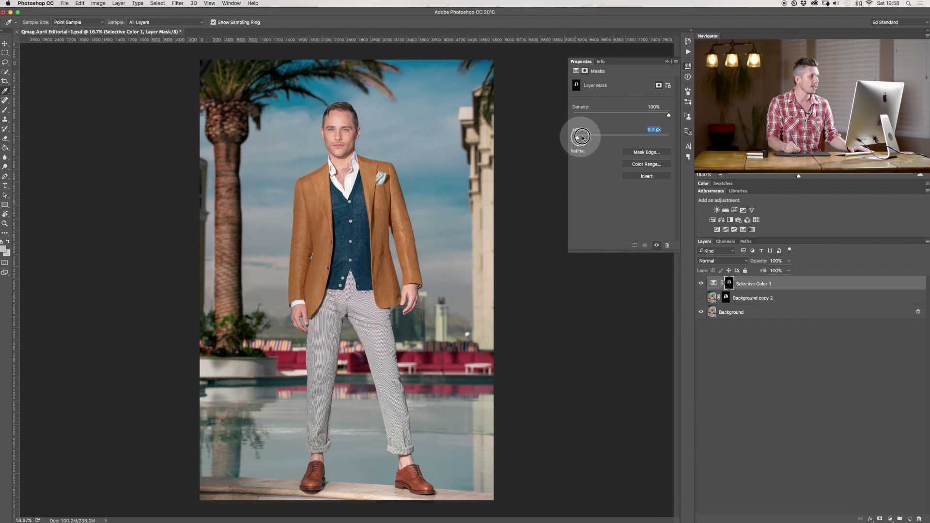
{"action": "left_click_drag", "start_coordinate": [582, 138], "coordinate": [584, 136]}
{"action": "mouse_move", "coordinate": [669, 114]}
{"action": "left_mouse_down"}
{"action": "mouse_move", "coordinate": [603, 115]}
{"action": "mouse_move", "coordinate": [667, 115]}
{"action": "left_mouse_up"}
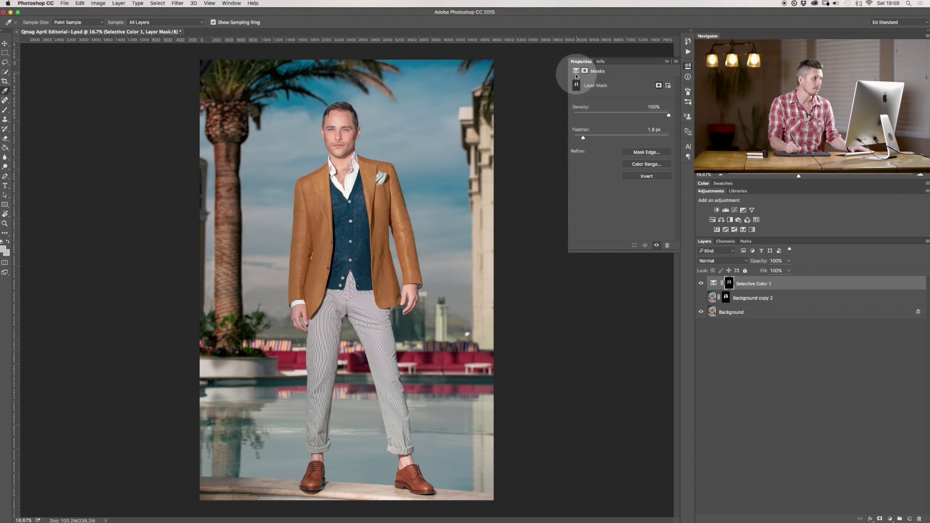
{"action": "left_click", "coordinate": [576, 71]}
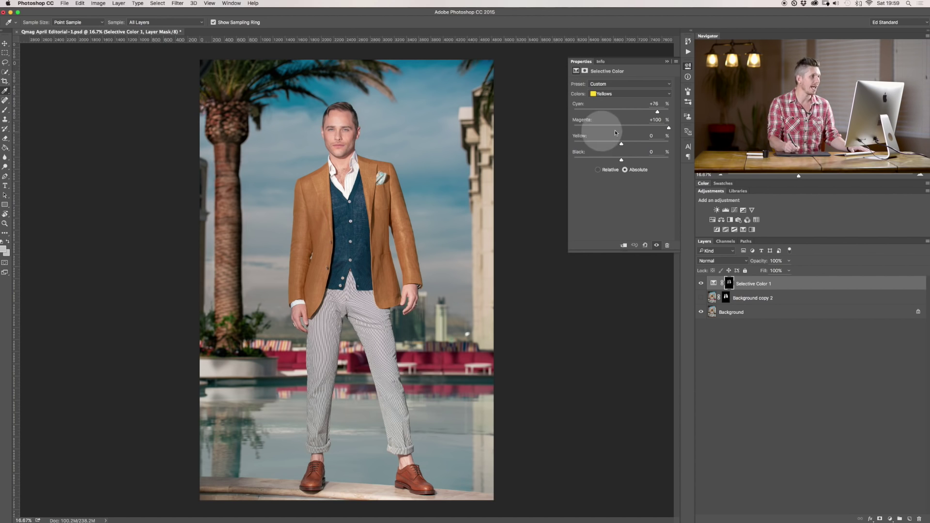
Set the Yellows to Cyan −100%, Magenta −78%, Yellow +80%, Black −28% for a mustard jacket
{"action": "left_click_drag", "start_coordinate": [666, 127], "coordinate": [585, 112]}
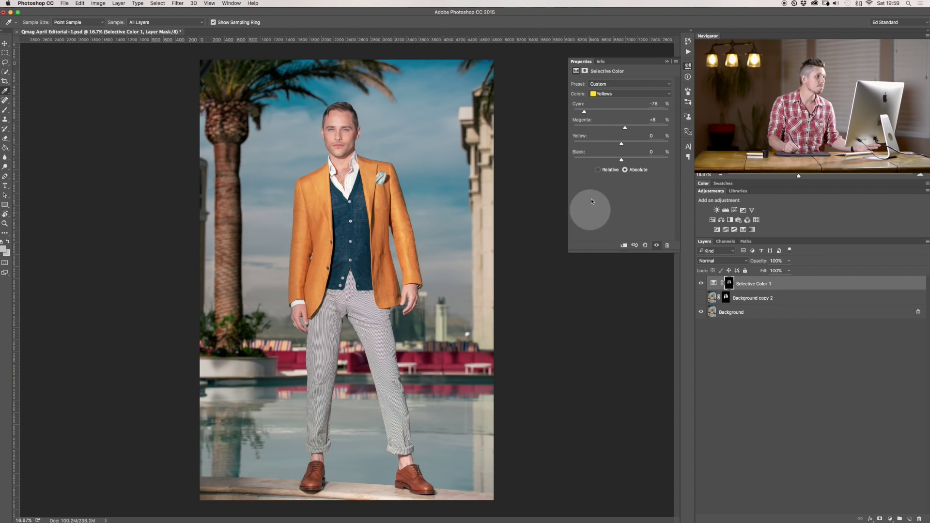
{"action": "left_click_drag", "start_coordinate": [621, 144], "coordinate": [550, 141]}
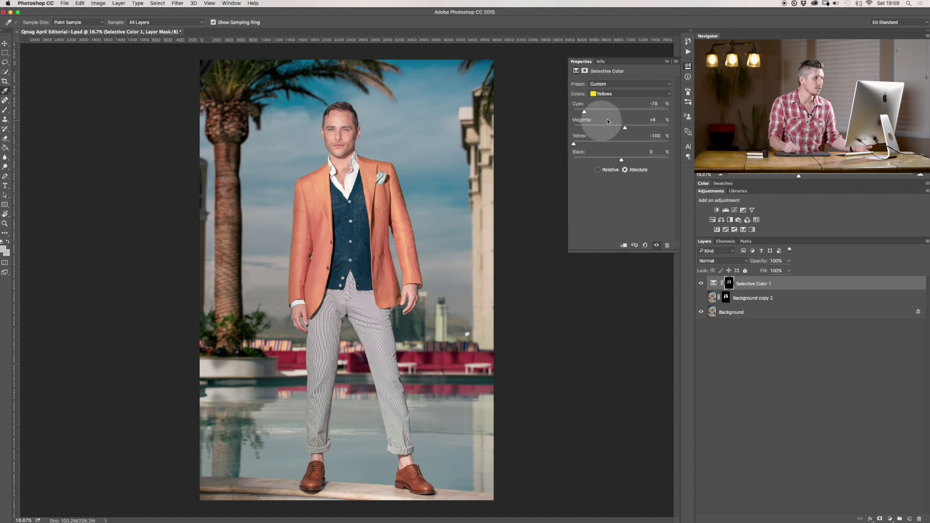
{"action": "left_click_drag", "start_coordinate": [626, 126], "coordinate": [672, 128]}
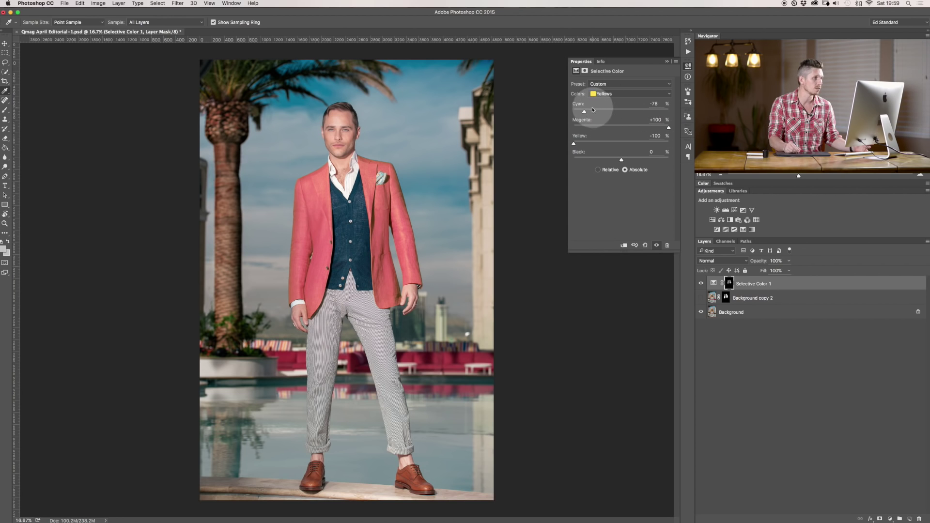
{"action": "left_click_drag", "start_coordinate": [593, 110], "coordinate": [547, 110]}
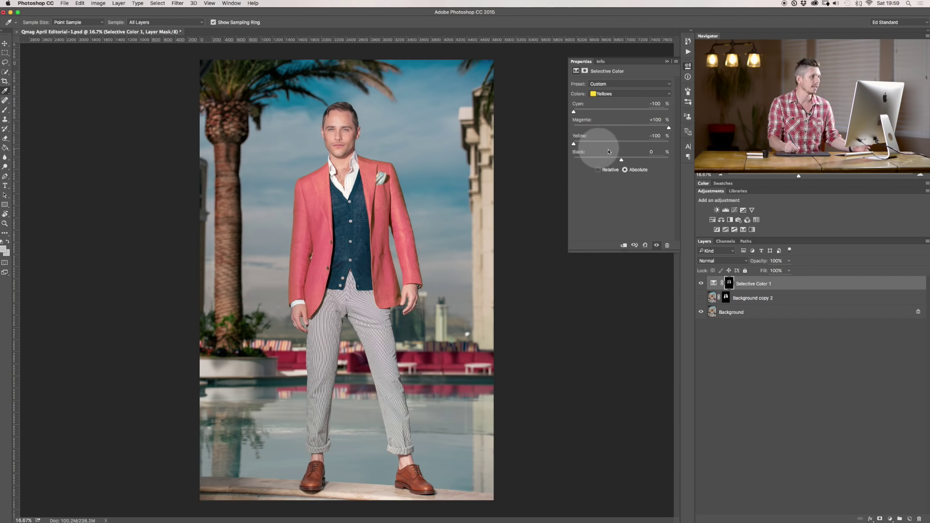
{"action": "mouse_move", "coordinate": [590, 145]}
{"action": "left_mouse_down"}
{"action": "mouse_move", "coordinate": [604, 163]}
{"action": "mouse_move", "coordinate": [626, 139]}
{"action": "mouse_move", "coordinate": [659, 140]}
{"action": "mouse_move", "coordinate": [588, 134]}
{"action": "mouse_move", "coordinate": [581, 145]}
{"action": "left_mouse_up"}
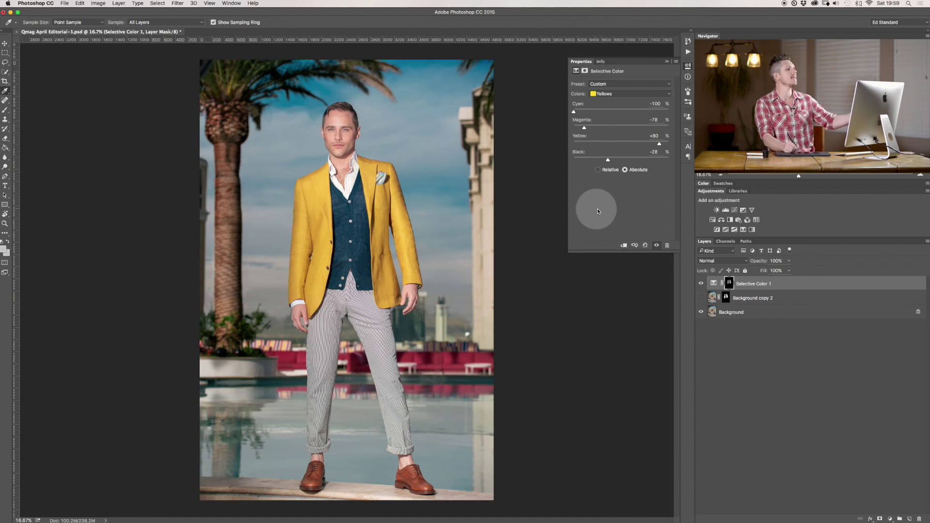
Toggle Selective Color 1 off and on to compare, then target its adjustment settings
{"action": "left_click", "coordinate": [700, 283]}
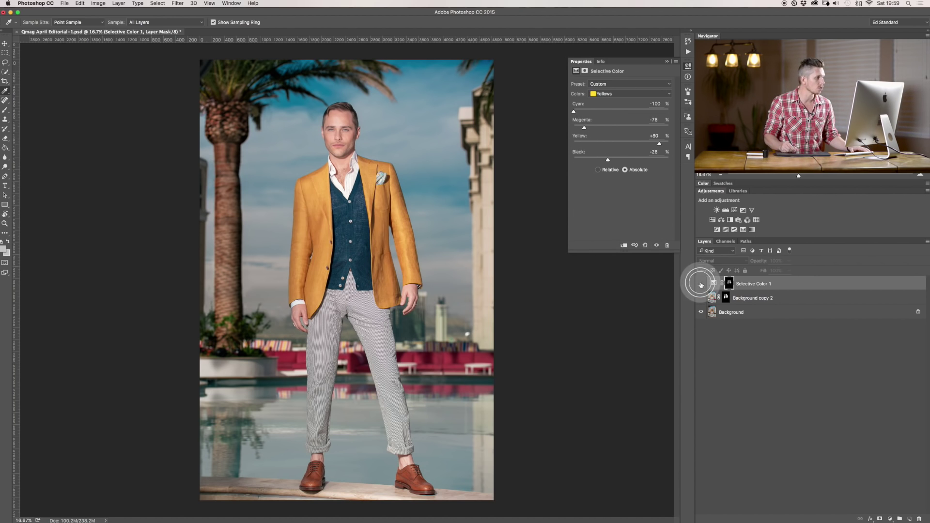
{"action": "left_click", "coordinate": [701, 283]}
{"action": "left_click", "coordinate": [772, 281]}
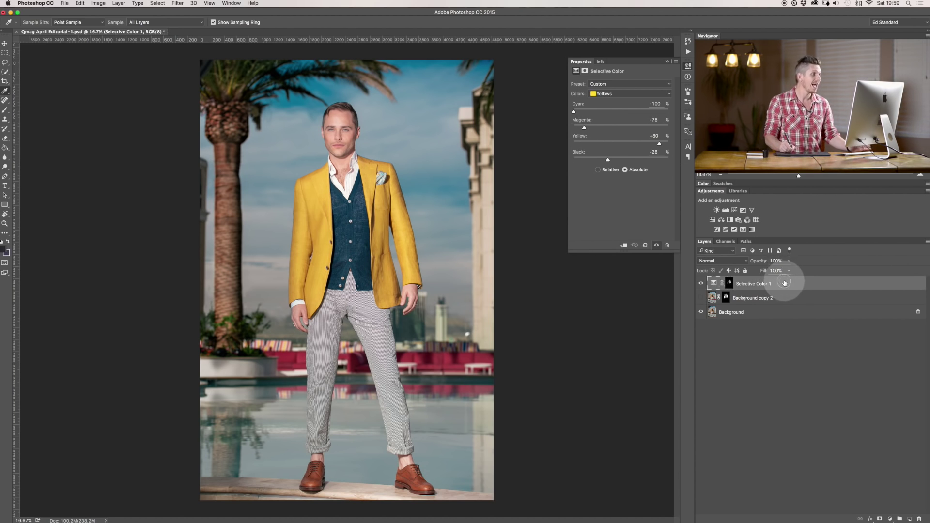
Add Selective Color 2 with Cyans at Cyan +38%, Magenta −16%, Yellow −40%, Black +61%
{"action": "left_click", "coordinate": [743, 230]}
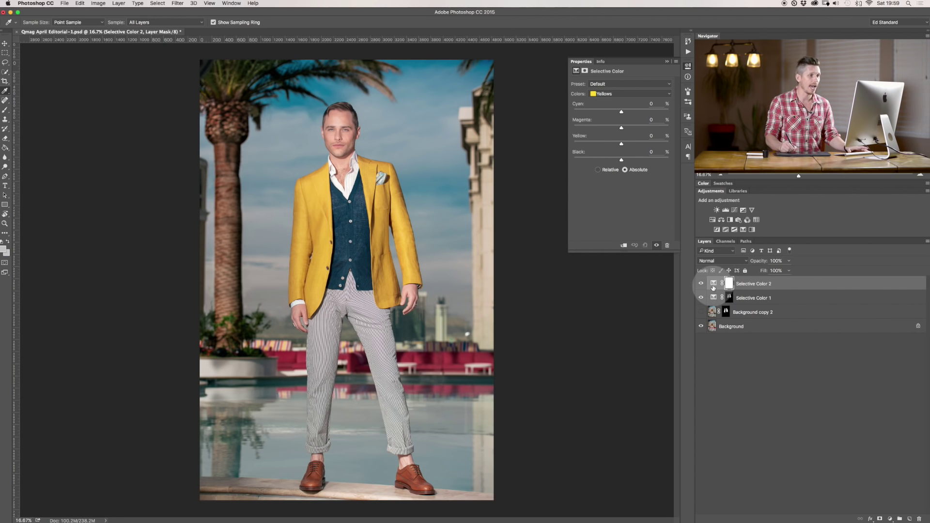
{"action": "left_click", "coordinate": [714, 284]}
{"action": "left_click", "coordinate": [605, 93]}
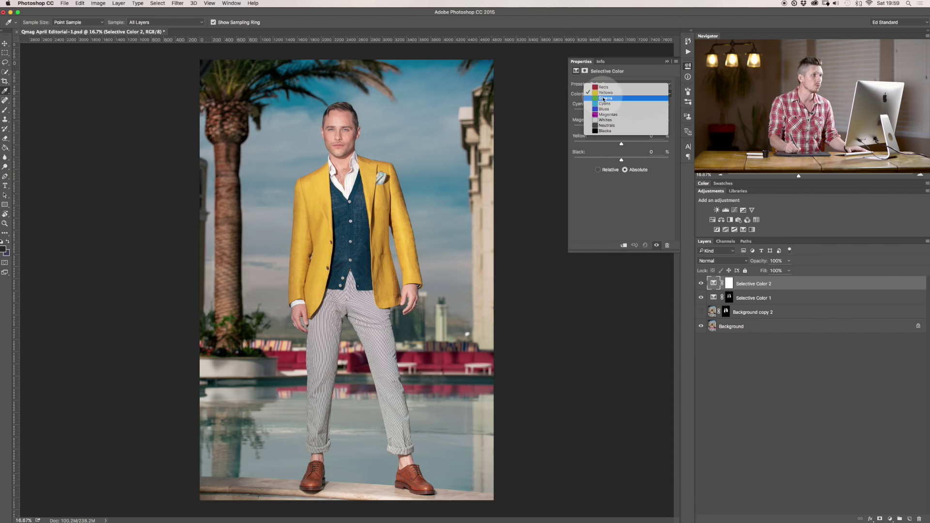
{"action": "left_click", "coordinate": [610, 104]}
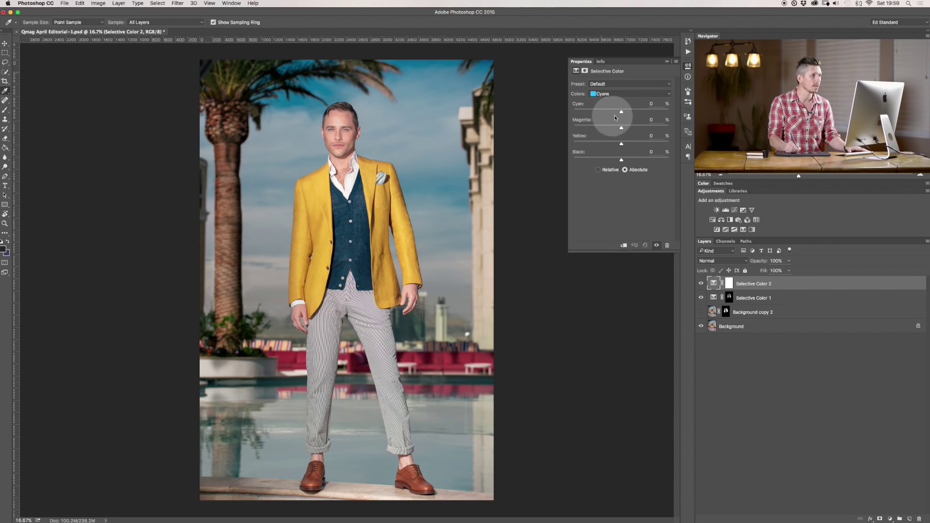
{"action": "left_click_drag", "start_coordinate": [621, 112], "coordinate": [621, 117]}
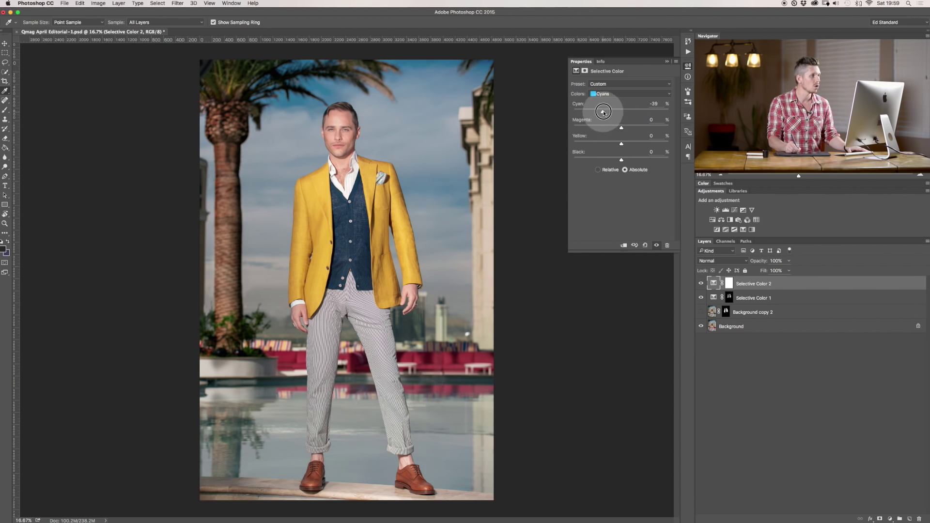
{"action": "left_click_drag", "start_coordinate": [602, 112], "coordinate": [644, 110]}
{"action": "left_click_drag", "start_coordinate": [621, 161], "coordinate": [607, 129]}
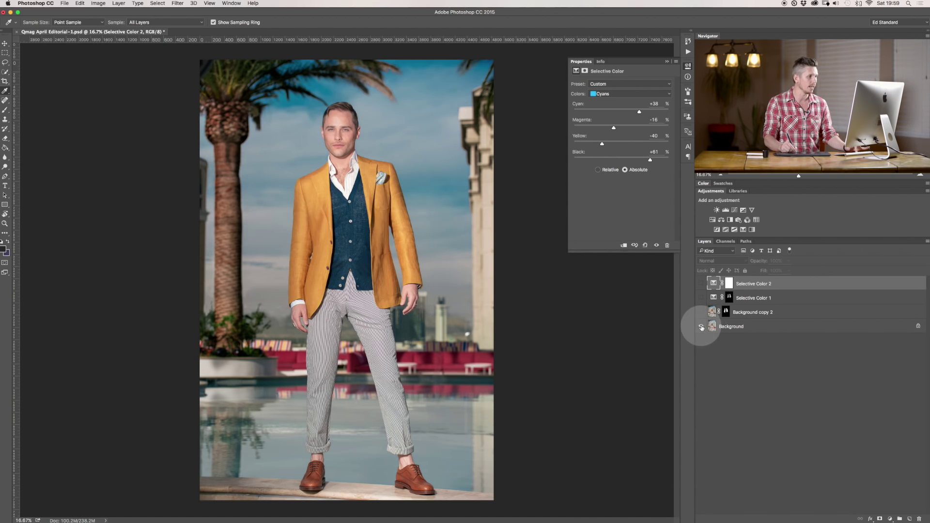
Compare the original photo with the adjusted version by toggling the Background's visibility
{"action": "left_click", "coordinate": [701, 326], "text": "alt"}
{"action": "left_click", "coordinate": [701, 328], "text": "alt"}
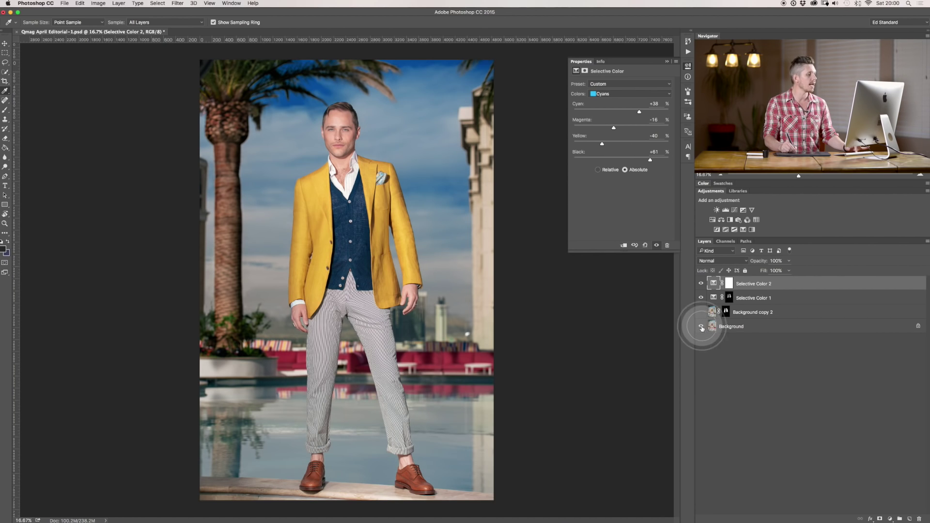
{"action": "left_click", "coordinate": [701, 329], "text": "alt"}
{"action": "left_click", "coordinate": [702, 330], "text": "alt"}
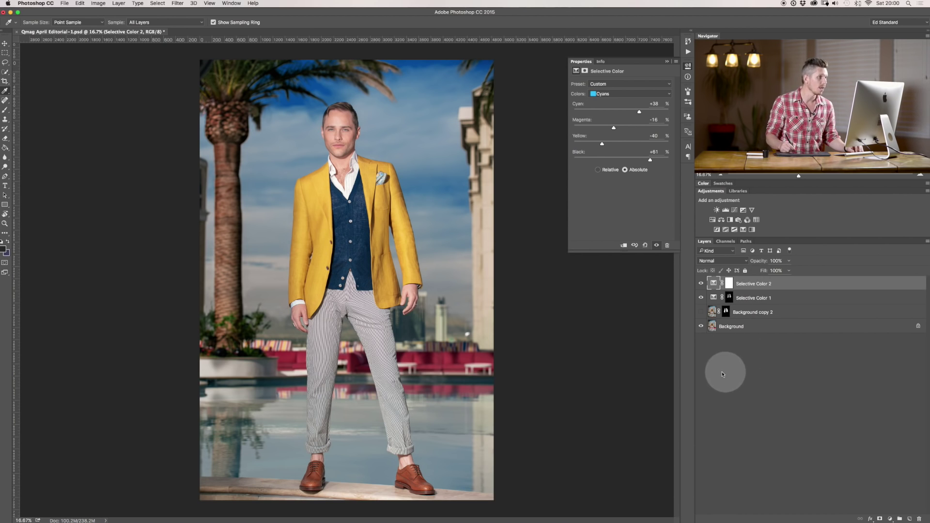
Leave the current layer on Cyans and add a third Selective Color adjustment layer
{"action": "left_click", "coordinate": [600, 93]}
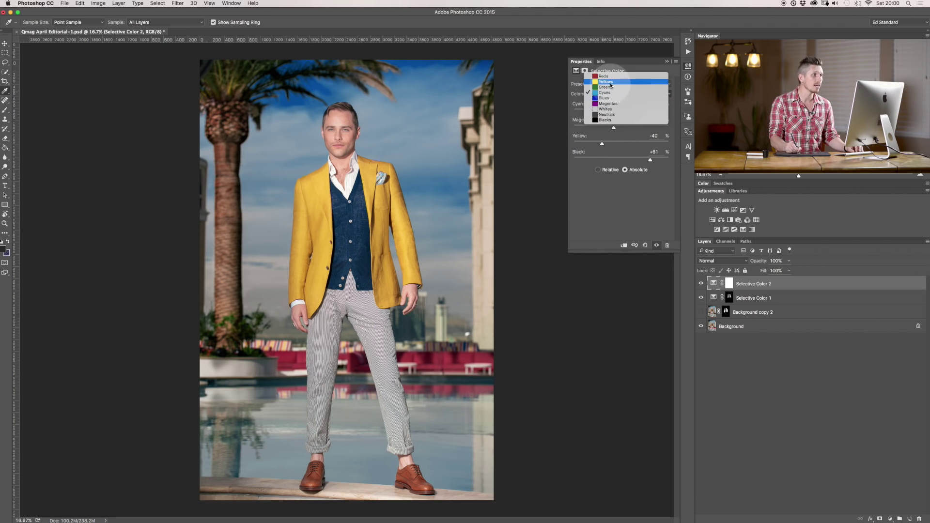
{"action": "left_click", "coordinate": [604, 92]}
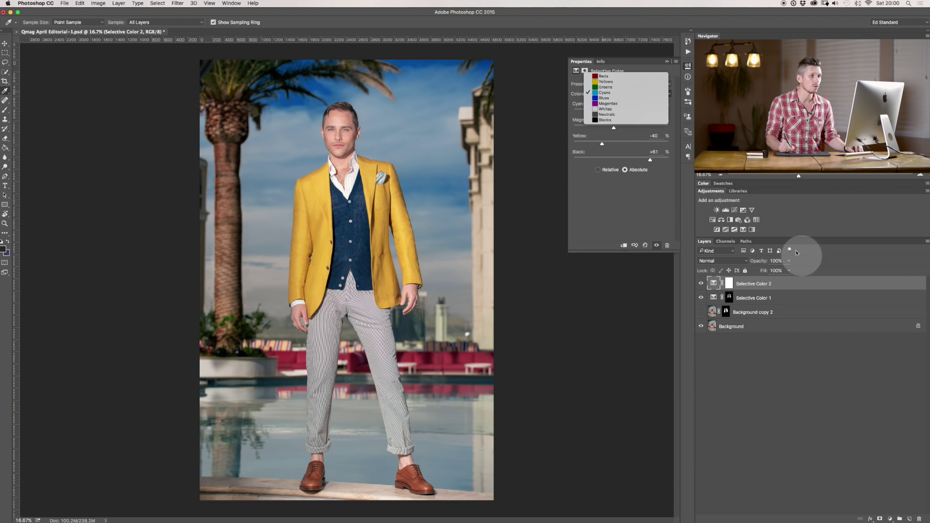
{"action": "left_click", "coordinate": [744, 230]}
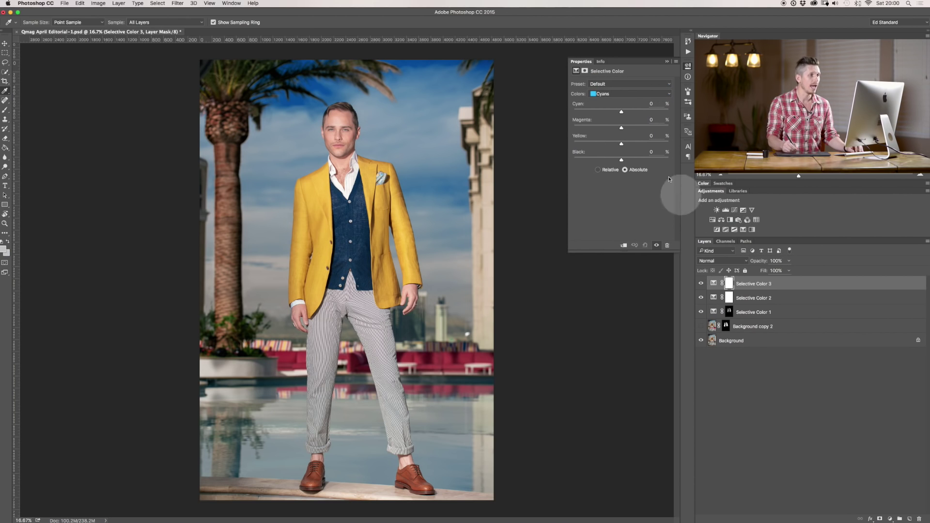
Target Reds and set Cyan -16, Magenta -5, Yellow -2, Black +21 to darken skin
{"action": "left_click", "coordinate": [625, 94]}
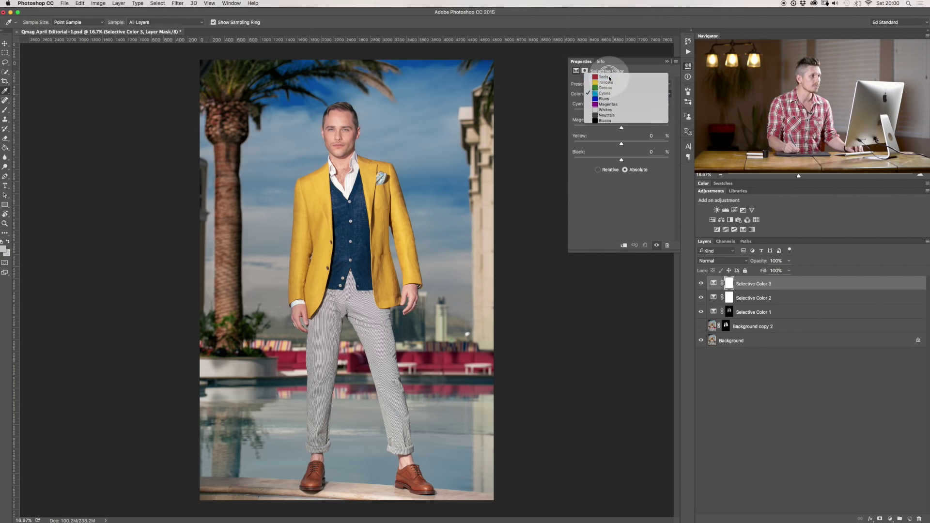
{"action": "left_click", "coordinate": [609, 78]}
{"action": "left_click_drag", "start_coordinate": [618, 113], "coordinate": [613, 113]}
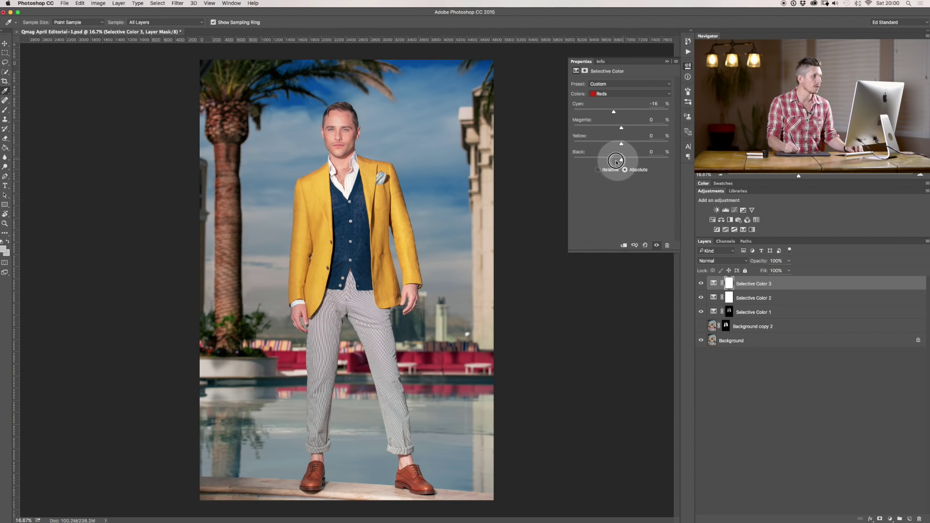
{"action": "left_click_drag", "start_coordinate": [616, 161], "coordinate": [630, 161]}
{"action": "mouse_move", "coordinate": [621, 128]}
{"action": "left_mouse_down"}
{"action": "mouse_move", "coordinate": [611, 145]}
{"action": "mouse_move", "coordinate": [620, 144]}
{"action": "left_mouse_up"}
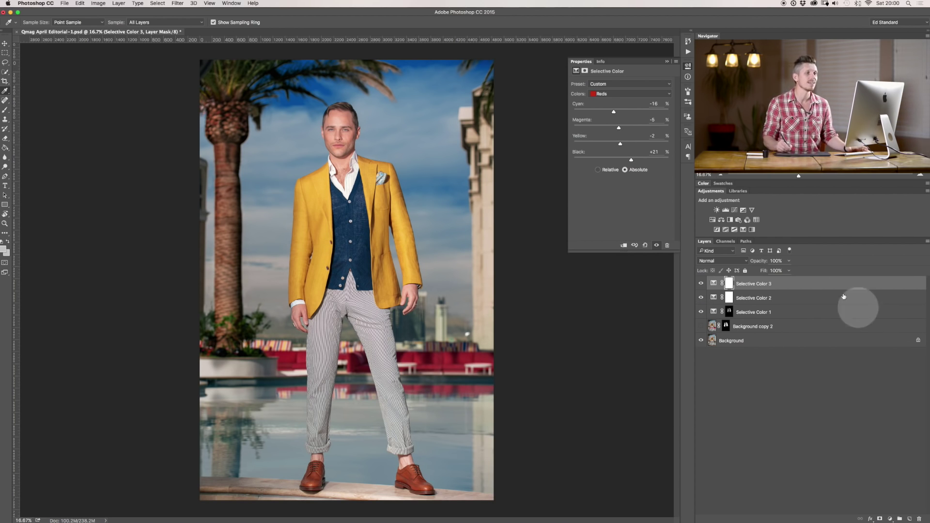
Add a fourth Selective Color layer and reduce Cyan in the Whites
{"action": "left_click", "coordinate": [741, 230]}
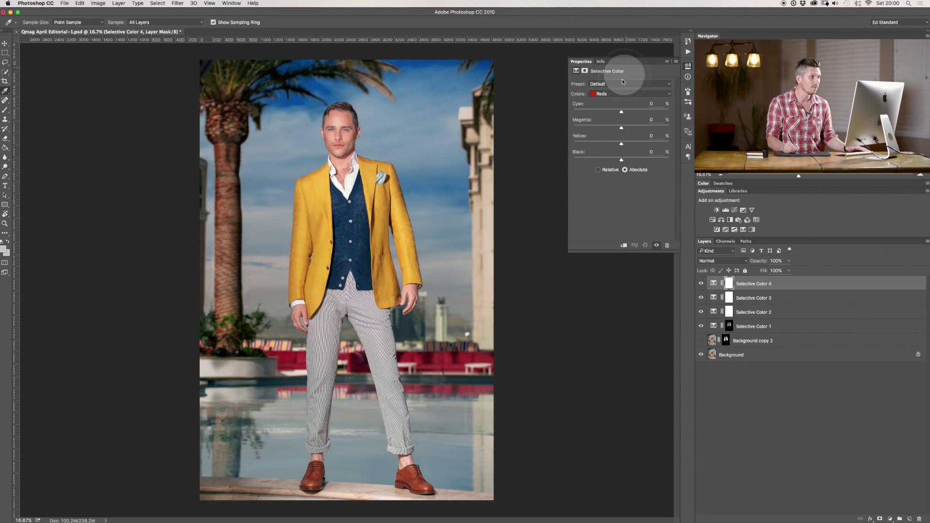
{"action": "left_click", "coordinate": [624, 93]}
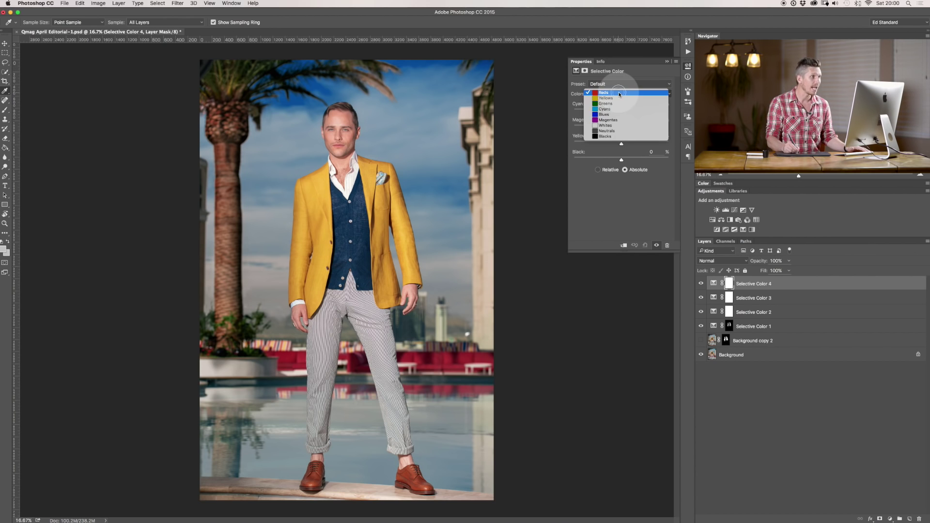
{"action": "left_click", "coordinate": [612, 125]}
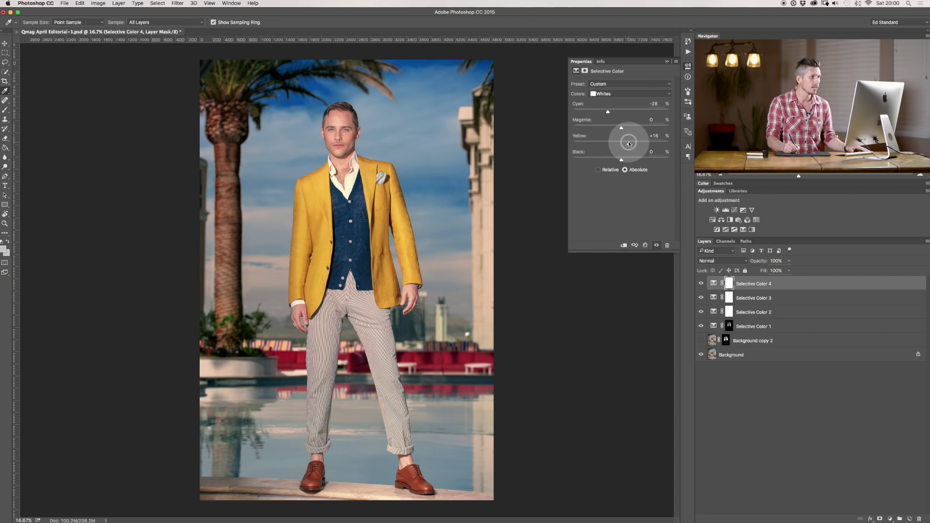
{"action": "left_click_drag", "start_coordinate": [607, 113], "coordinate": [600, 113]}
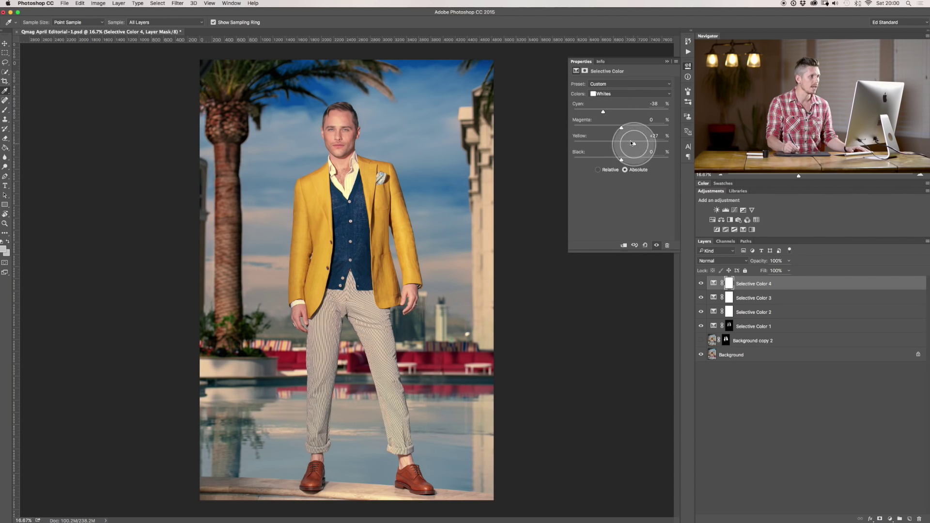
Set the Blacks range to Cyan +42, Yellow -22, Black -7 for a washed-out look
{"action": "left_click", "coordinate": [625, 94]}
{"action": "left_click", "coordinate": [629, 111]}
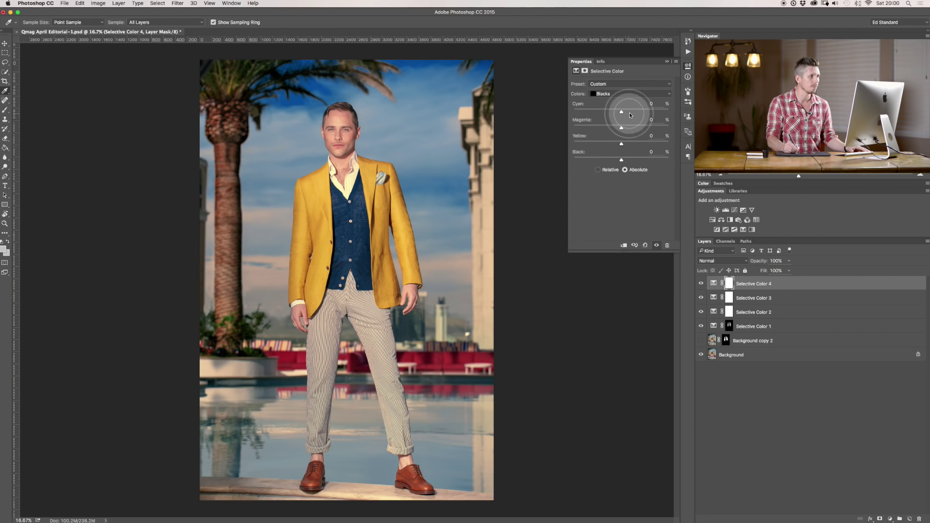
{"action": "left_click_drag", "start_coordinate": [622, 159], "coordinate": [610, 144]}
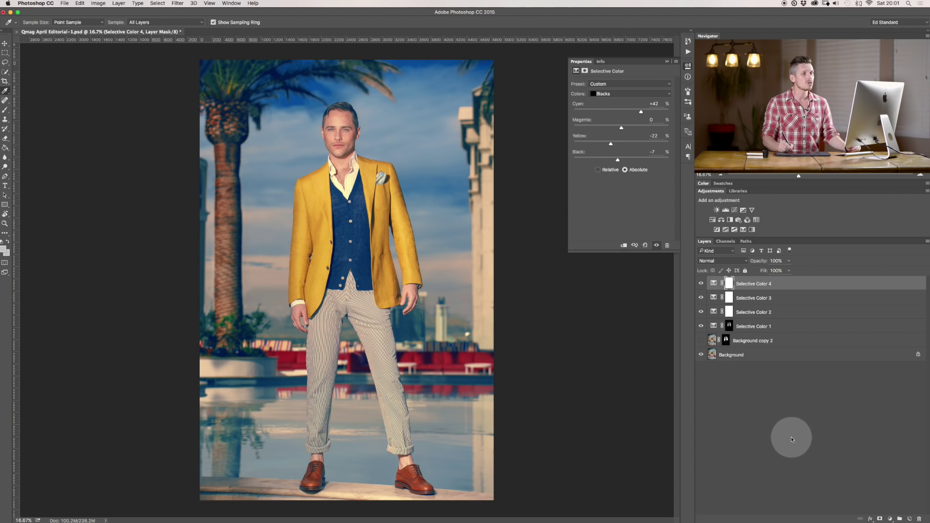
Solo the Background layer to compare the original photo with the recoloured version
{"action": "left_click", "coordinate": [700, 355], "text": "alt"}
{"action": "left_click", "coordinate": [701, 354], "text": "alt"}
{"action": "left_click", "coordinate": [702, 354], "text": "alt"}
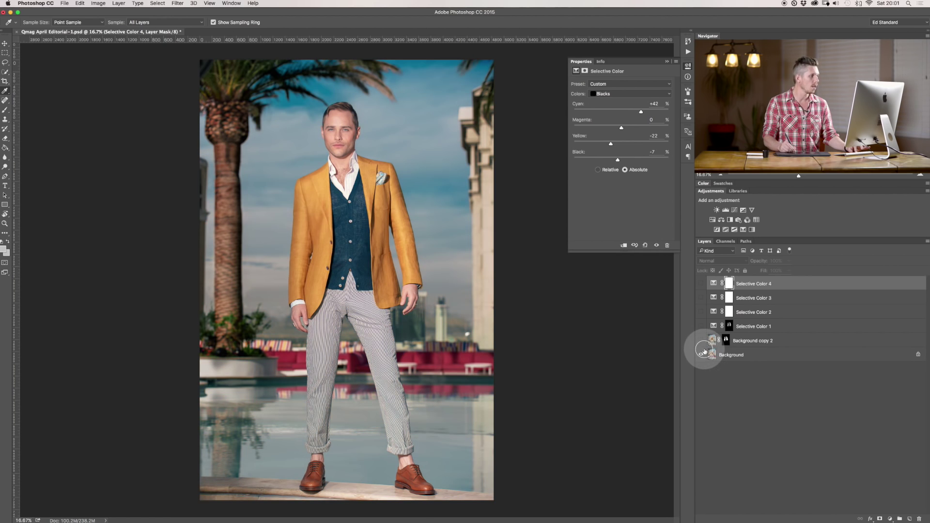